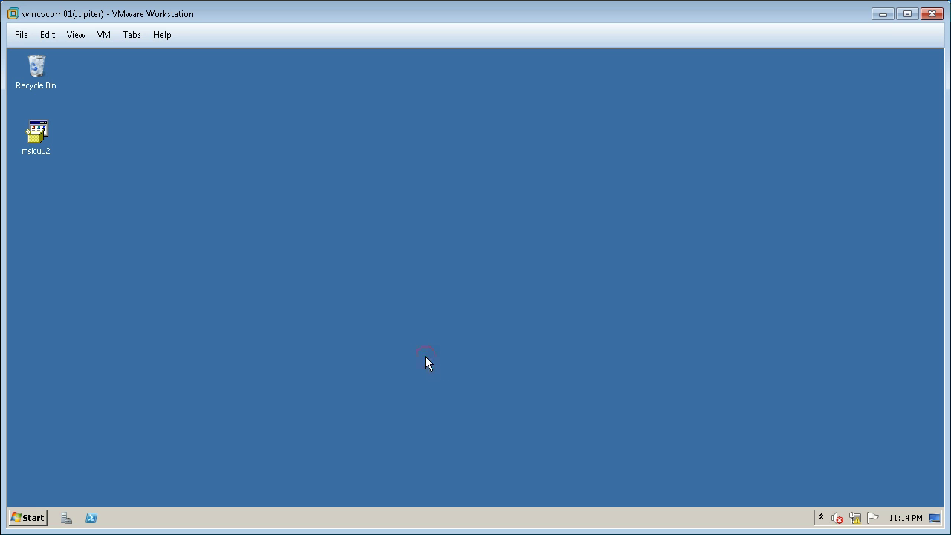
Open the computer's system properties overview showing its installed memory.
{"action": "left_click", "coordinate": [34, 515]}
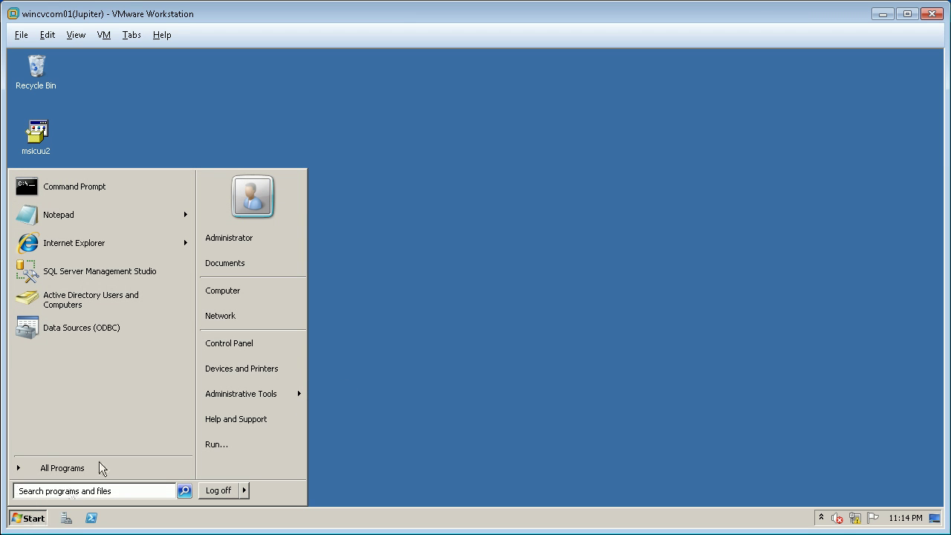
{"action": "right_click", "coordinate": [251, 294]}
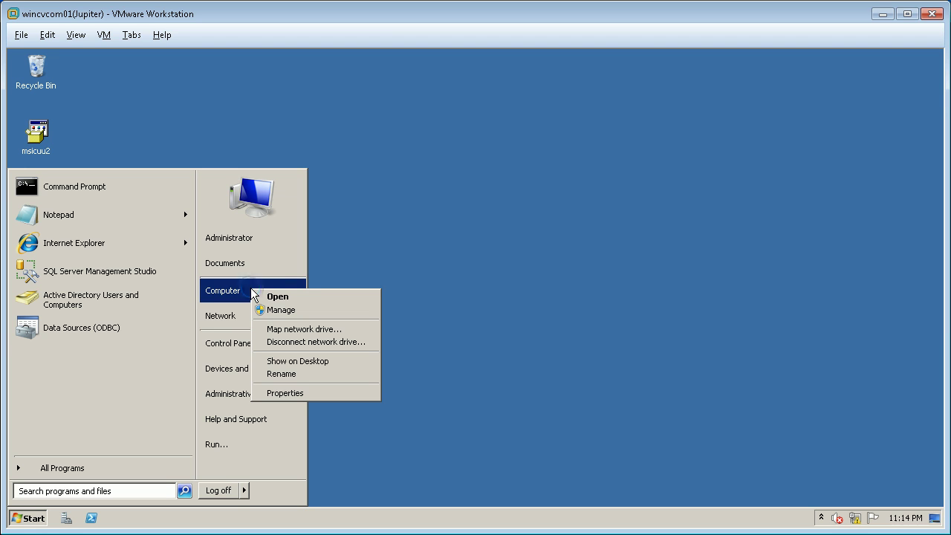
{"action": "key", "text": "Escape"}
{"action": "mouse_move", "coordinate": [297, 395]}
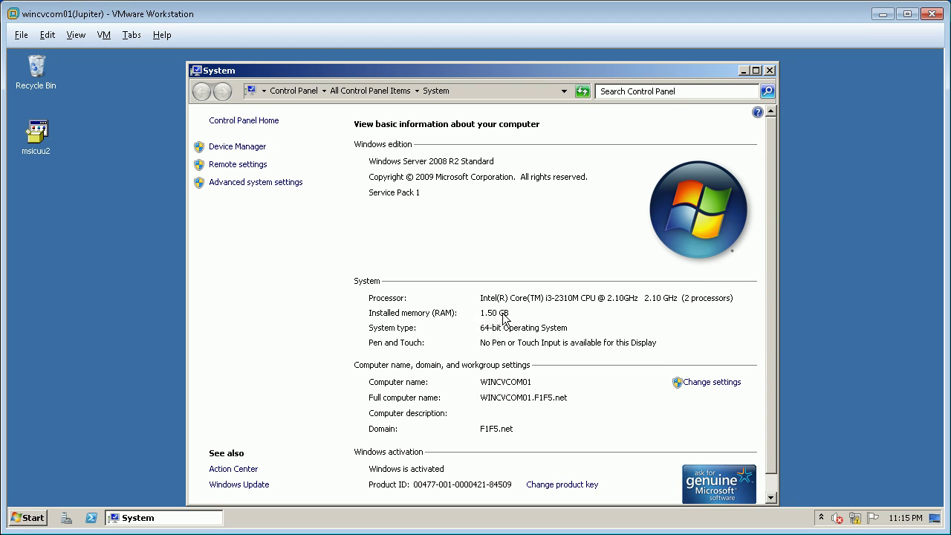
Open the advanced virtual memory settings and switch drive C: from automatic paging file management to a custom size.
{"action": "left_click", "coordinate": [258, 186]}
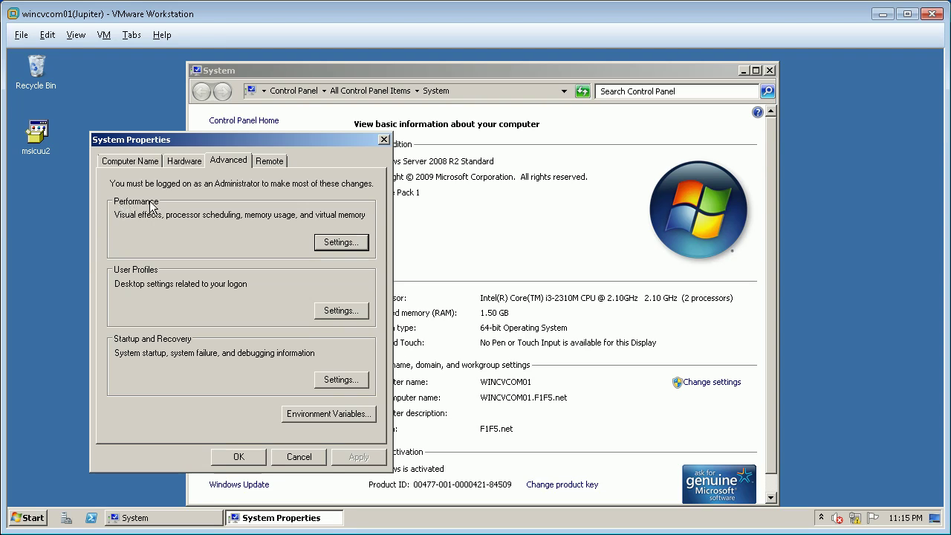
{"action": "left_click", "coordinate": [338, 242]}
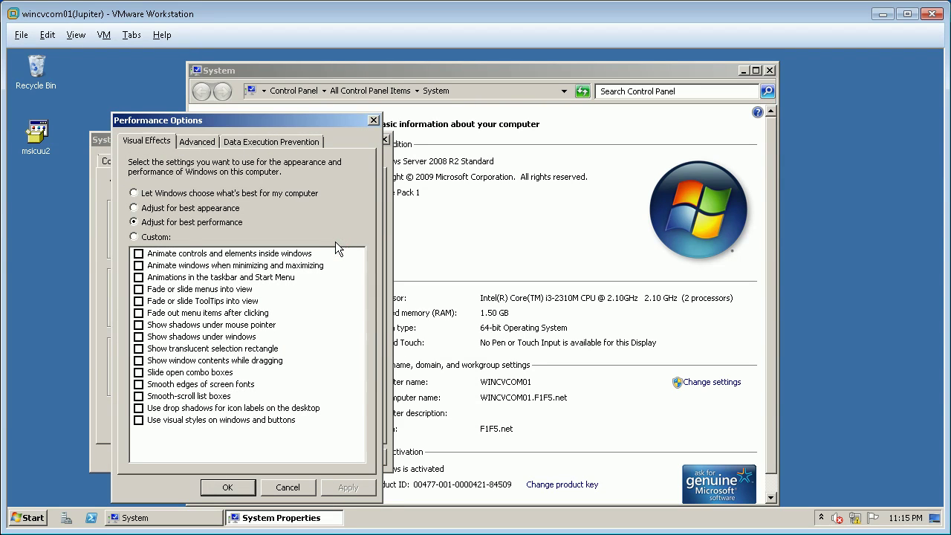
{"action": "left_click", "coordinate": [197, 141]}
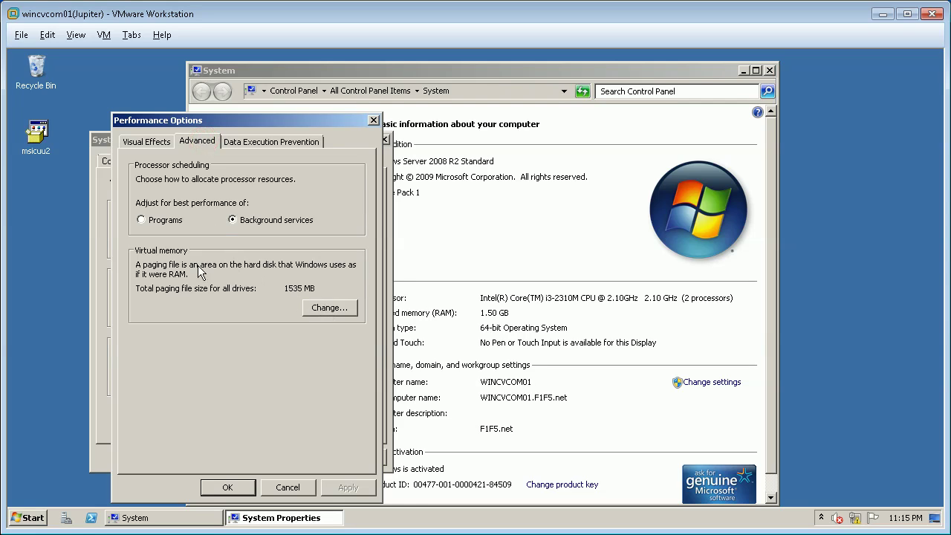
{"action": "left_click", "coordinate": [328, 312]}
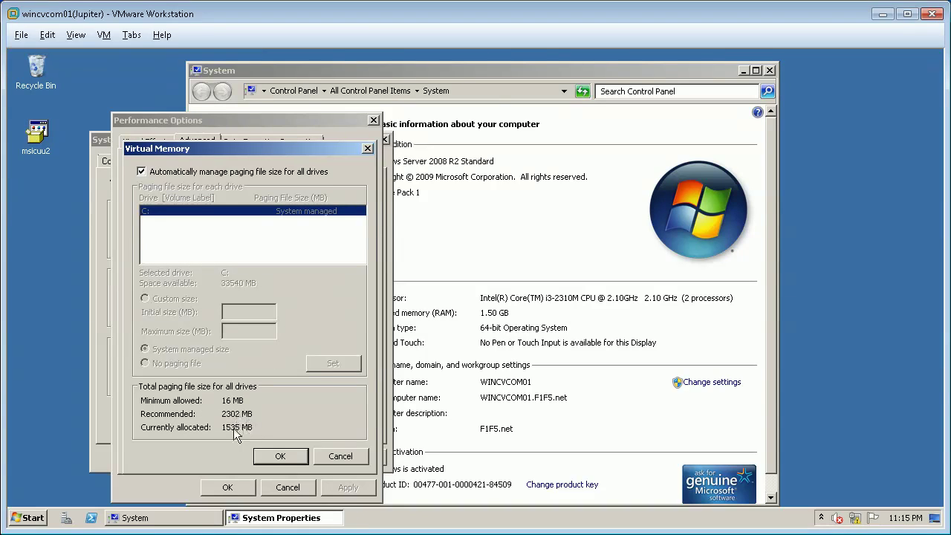
{"action": "left_click", "coordinate": [171, 172]}
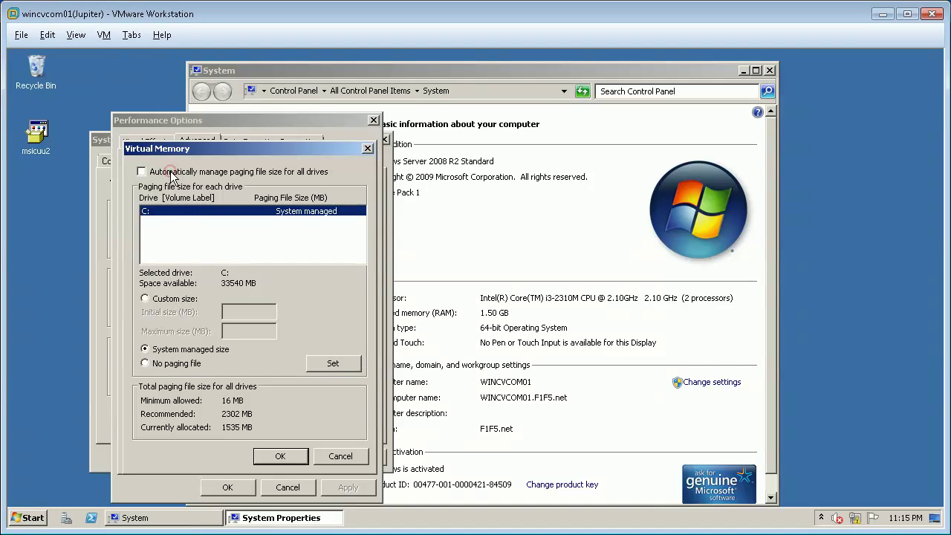
{"action": "left_click", "coordinate": [185, 298]}
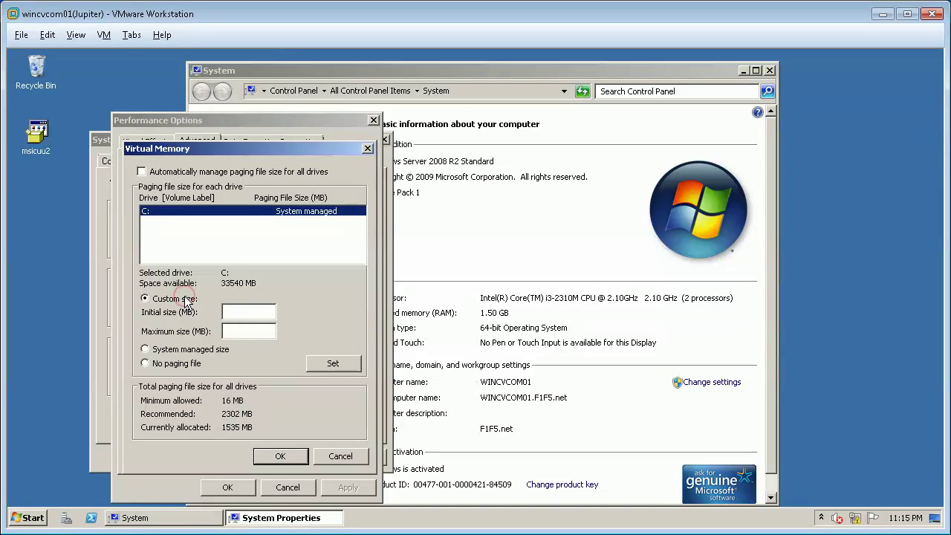
Launch Calculator with the calc command and move its window clear of the Virtual Memory settings.
{"action": "left_click", "coordinate": [30, 517]}
{"action": "left_click", "coordinate": [225, 444]}
{"action": "type", "text": "calc"}
{"action": "key", "text": "Return"}
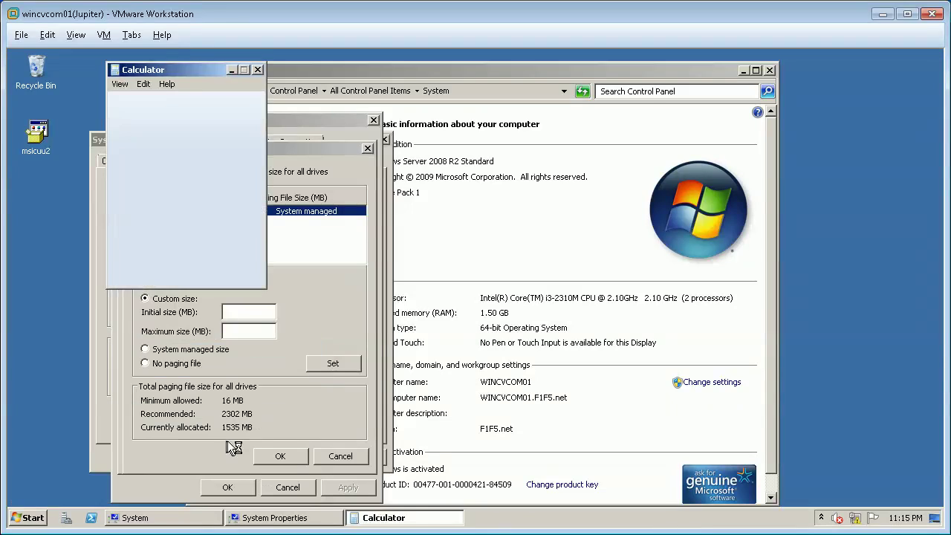
{"action": "left_click_drag", "start_coordinate": [186, 67], "coordinate": [758, 140]}
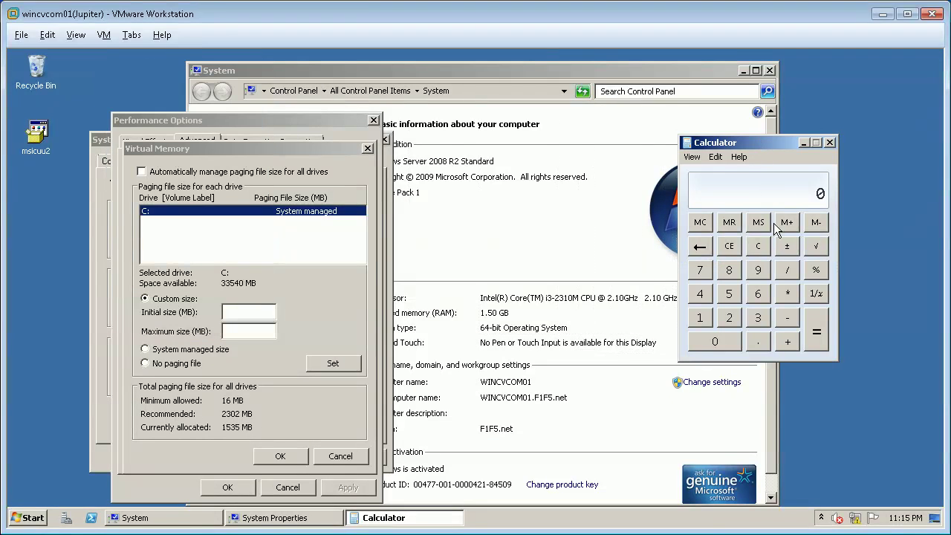
Calculate 1.5 * 1024 * 1.5 for the paging file size and copy the result.
{"action": "left_click", "coordinate": [736, 143]}
{"action": "type", "text": "1.5 * 1025"}
{"action": "key", "text": "BackSpace"}
{"action": "type", "text": "4"}
{"action": "key", "text": "Return"}
{"action": "left_click", "coordinate": [786, 293]}
{"action": "type", "text": "1.5"}
{"action": "key", "text": "Return"}
{"action": "right_click", "coordinate": [805, 194]}
{"action": "left_click", "coordinate": [824, 200]}
Set both the initial and maximum paging file size of drive C: to 2304 MB and accept the change.
{"action": "left_click", "coordinate": [241, 312]}
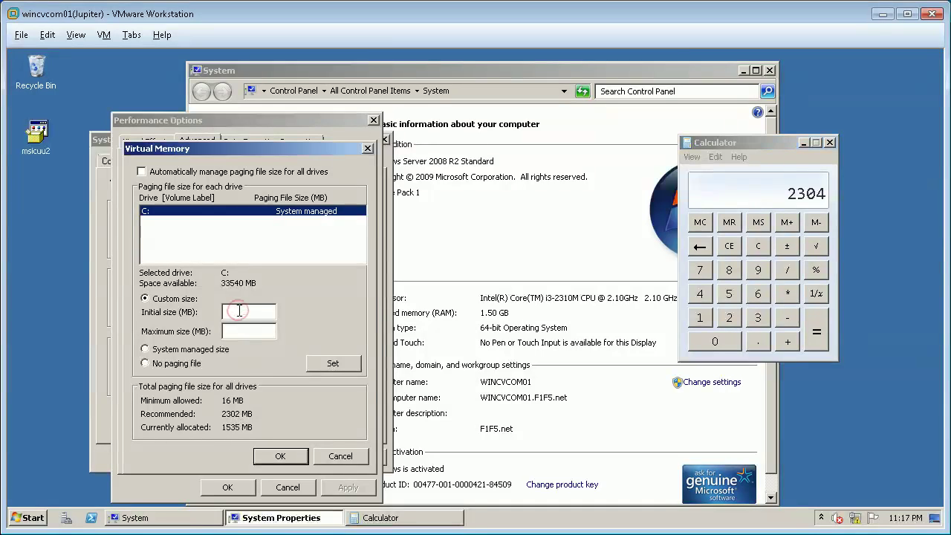
{"action": "key", "text": "ctrl+v"}
{"action": "left_click", "coordinate": [242, 331]}
{"action": "key", "text": "ctrl+v"}
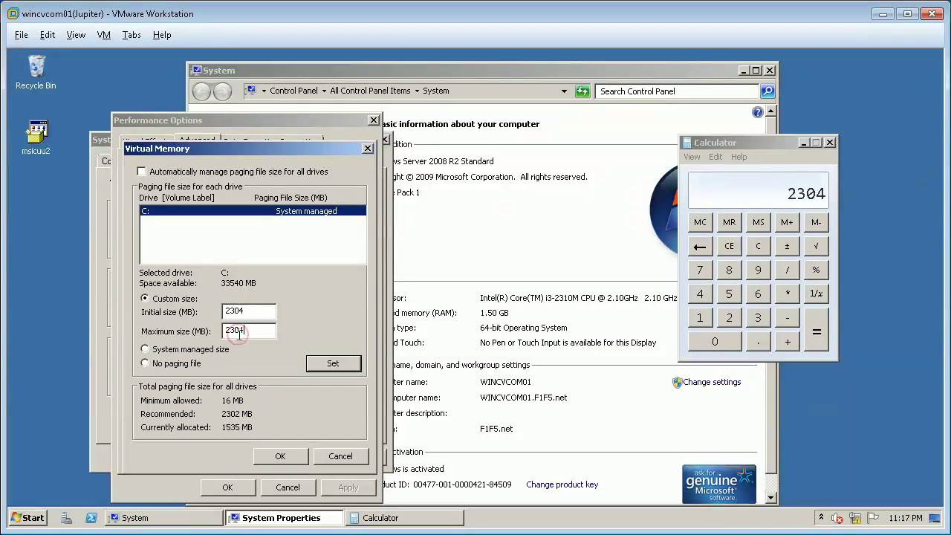
{"action": "left_click", "coordinate": [333, 364]}
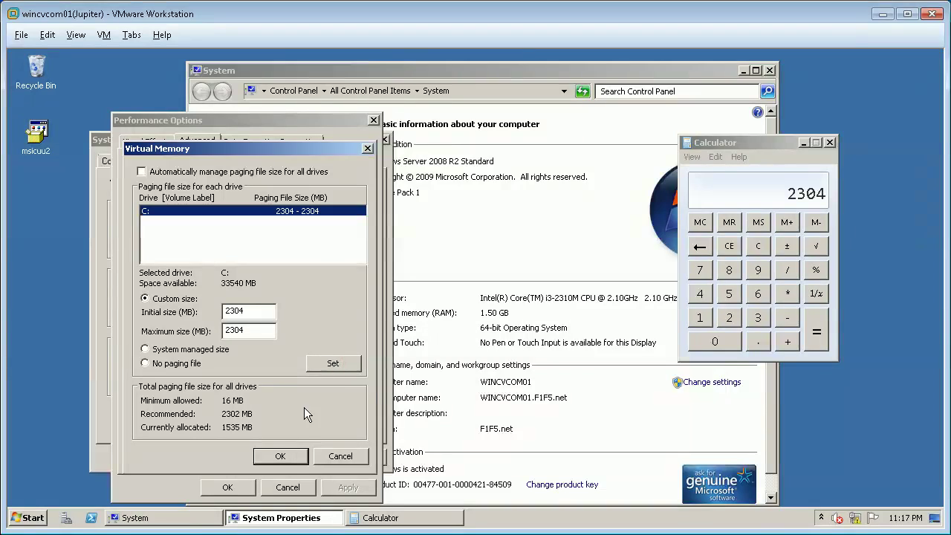
{"action": "left_click", "coordinate": [277, 455]}
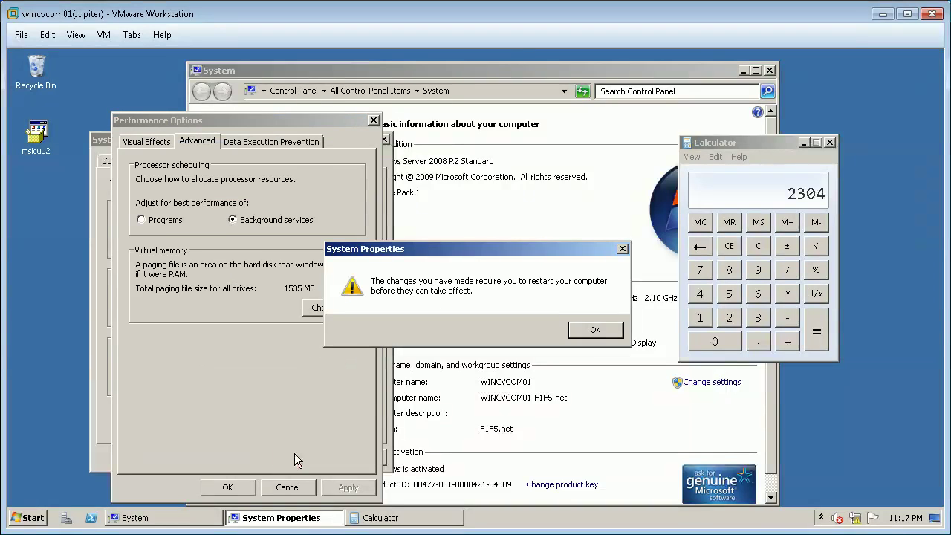
{"action": "left_click", "coordinate": [595, 331]}
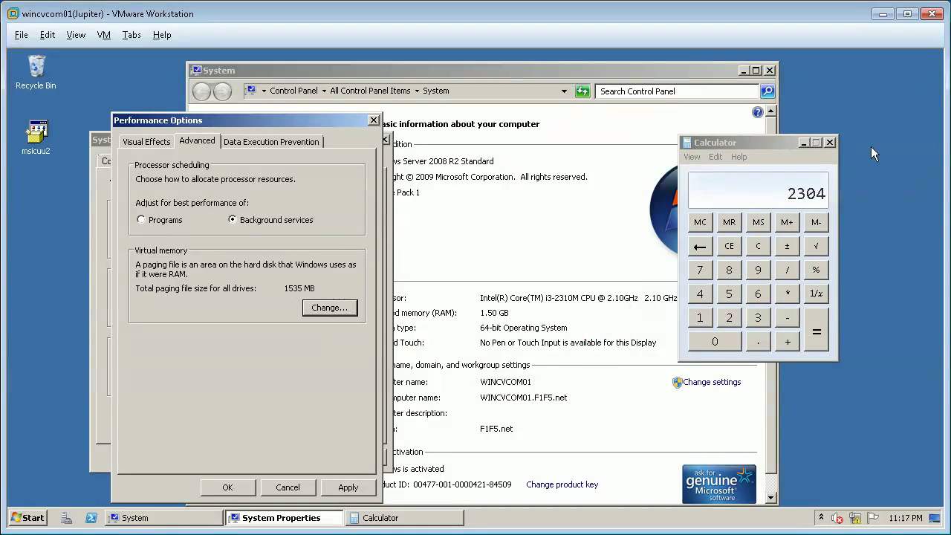
Close Calculator, apply the performance options, and close the system settings while postponing the restart.
{"action": "left_click", "coordinate": [829, 142]}
{"action": "left_click", "coordinate": [345, 487]}
{"action": "left_click", "coordinate": [227, 487]}
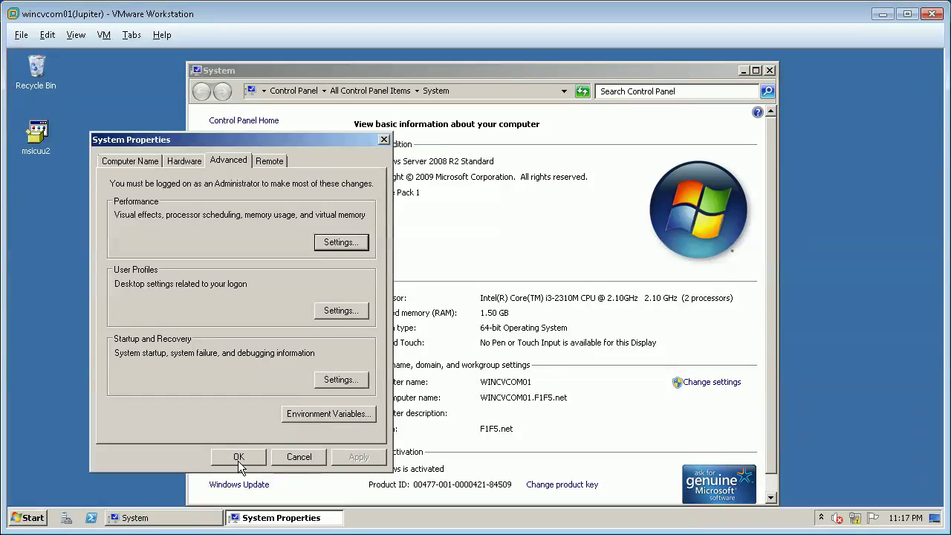
{"action": "left_click", "coordinate": [239, 459]}
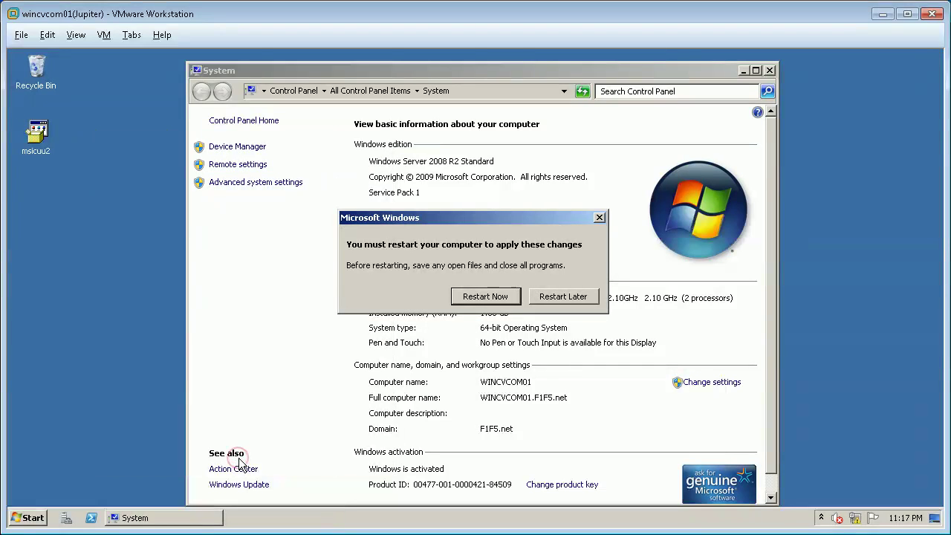
{"action": "left_click", "coordinate": [564, 301]}
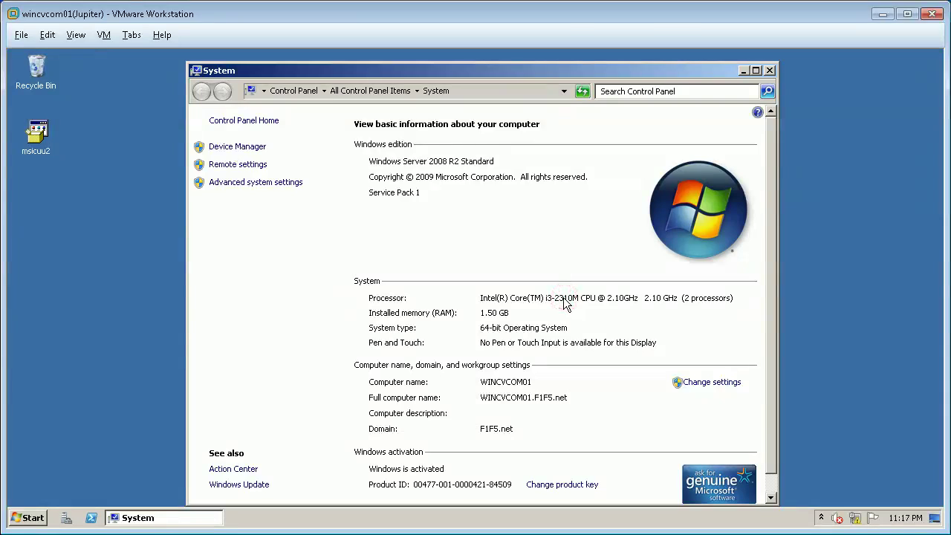
{"action": "left_click", "coordinate": [769, 71]}
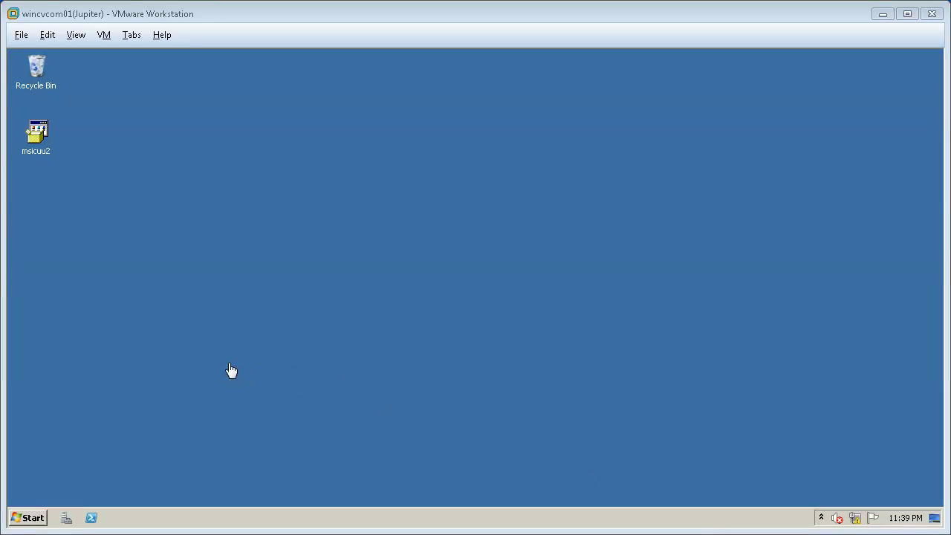
Open Disk Defragmenter from the system tools among the accessories.
{"action": "left_click", "coordinate": [228, 347]}
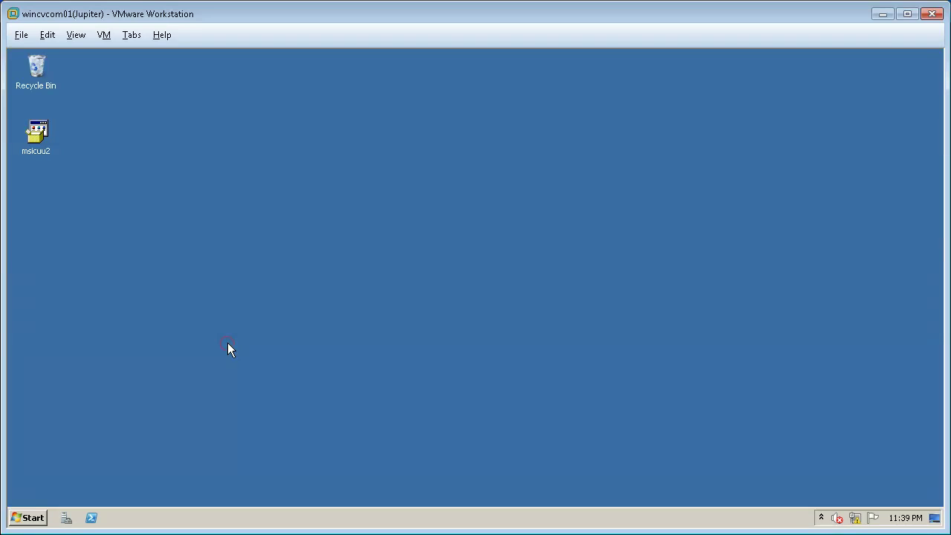
{"action": "left_click", "coordinate": [29, 519]}
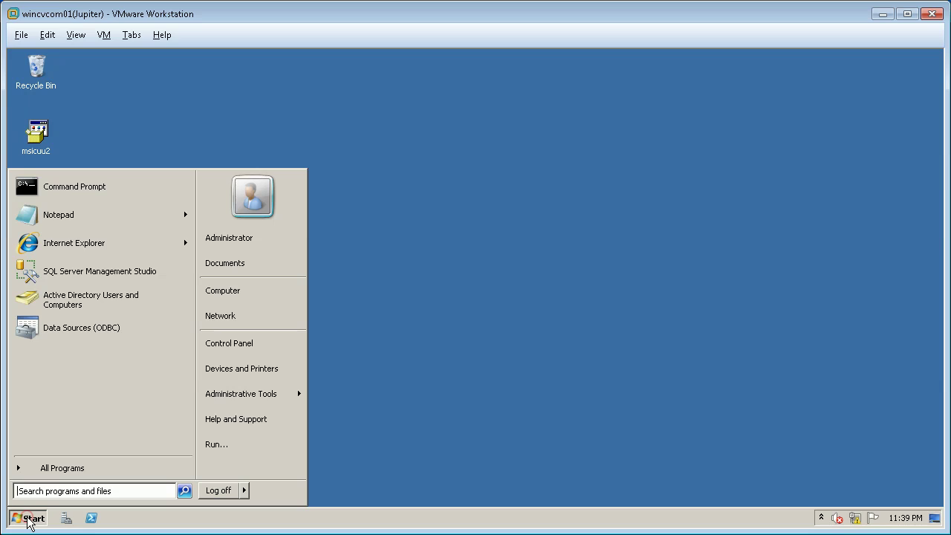
{"action": "left_click", "coordinate": [71, 467]}
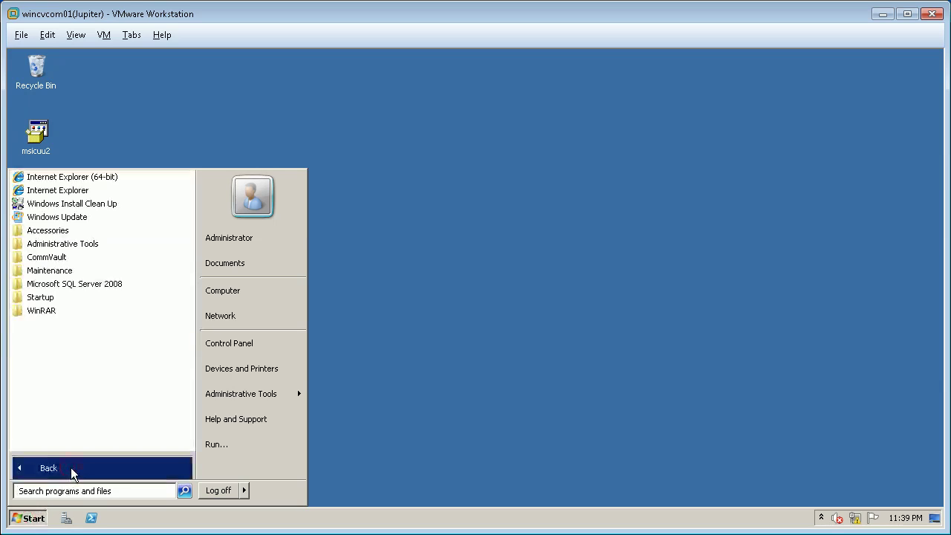
{"action": "left_click", "coordinate": [78, 236]}
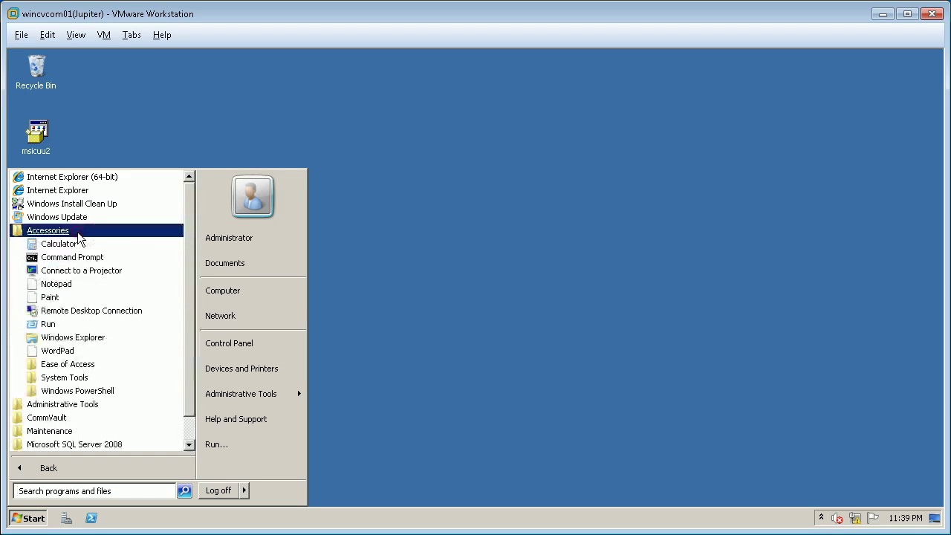
{"action": "left_click", "coordinate": [86, 378]}
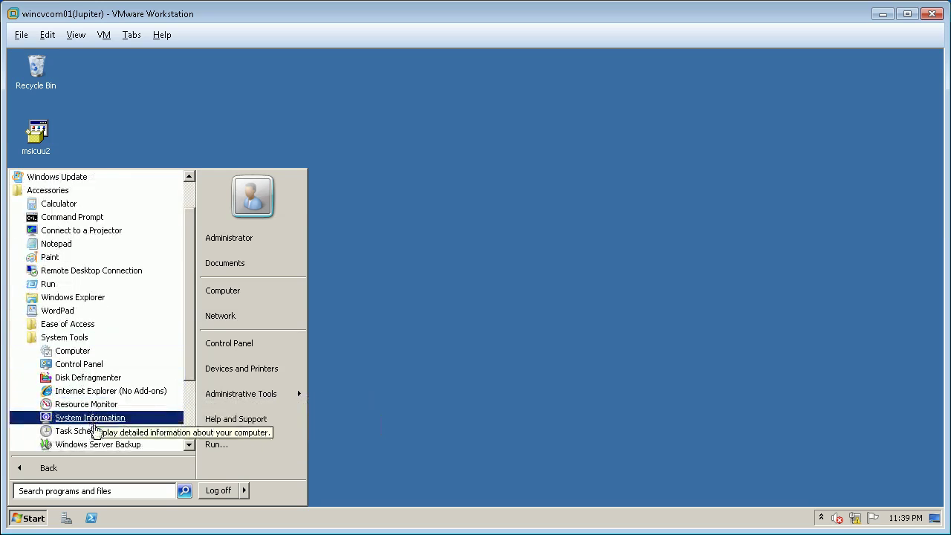
{"action": "left_click", "coordinate": [100, 379]}
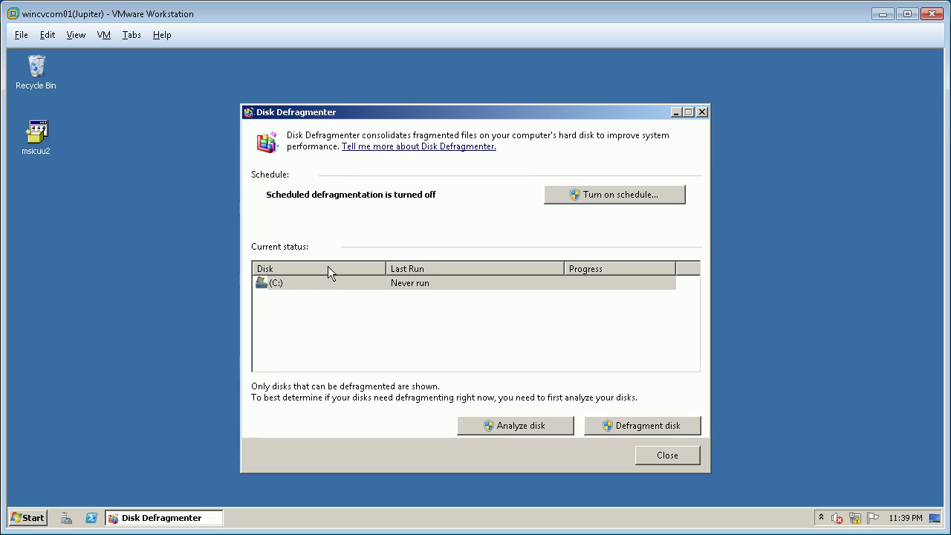
Analyze drive C: for fragmentation.
{"action": "left_click", "coordinate": [420, 286]}
{"action": "left_click", "coordinate": [456, 282]}
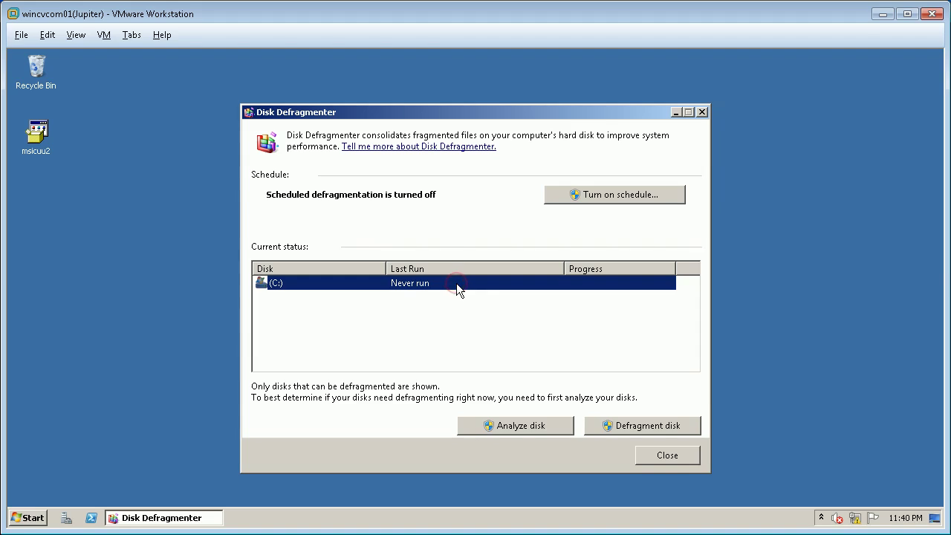
{"action": "left_click", "coordinate": [517, 427]}
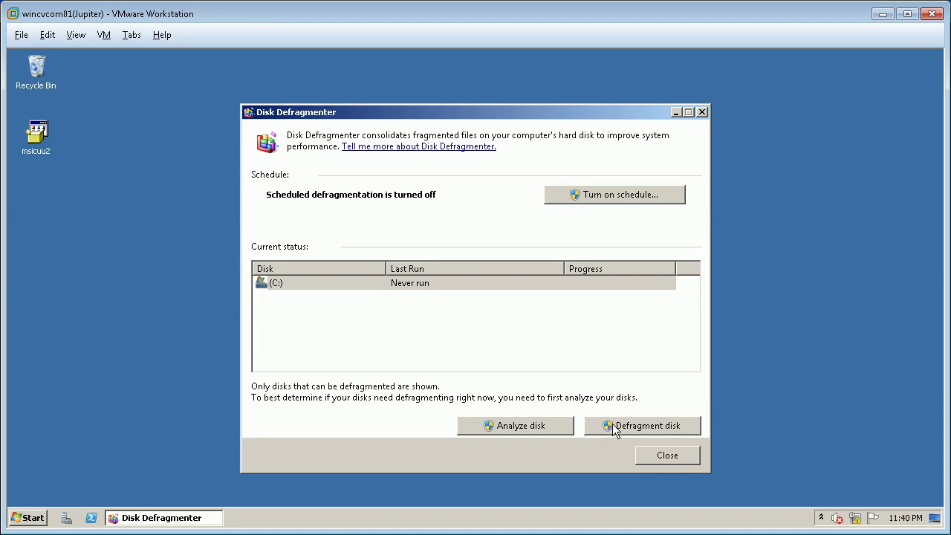
Defragment drive C: and wait for the operation to finish.
{"action": "left_click", "coordinate": [528, 286]}
{"action": "left_click", "coordinate": [639, 426]}
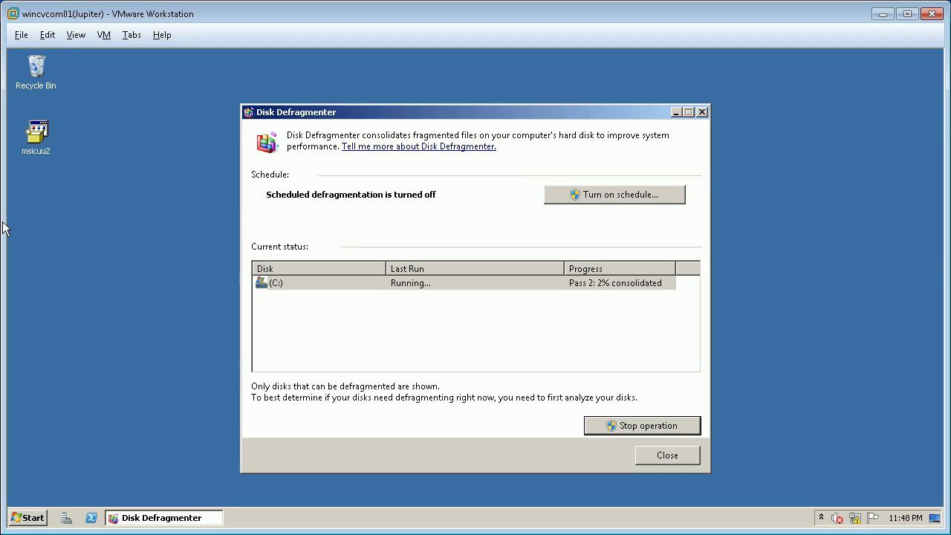
{"action": "left_click", "coordinate": [476, 327]}
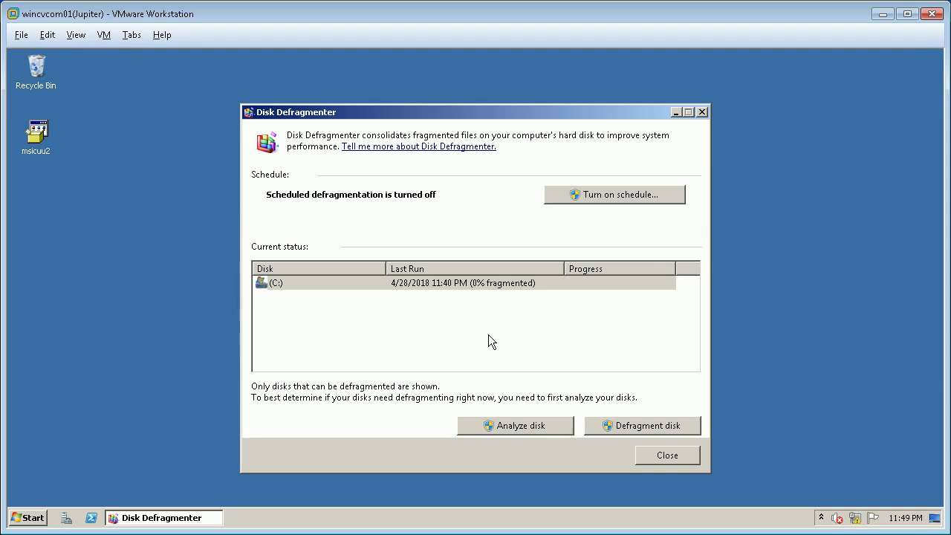
Turn on scheduled defragmentation and set it to run weekly on Wednesday at 12:00 PM (noon).
{"action": "left_click", "coordinate": [618, 193]}
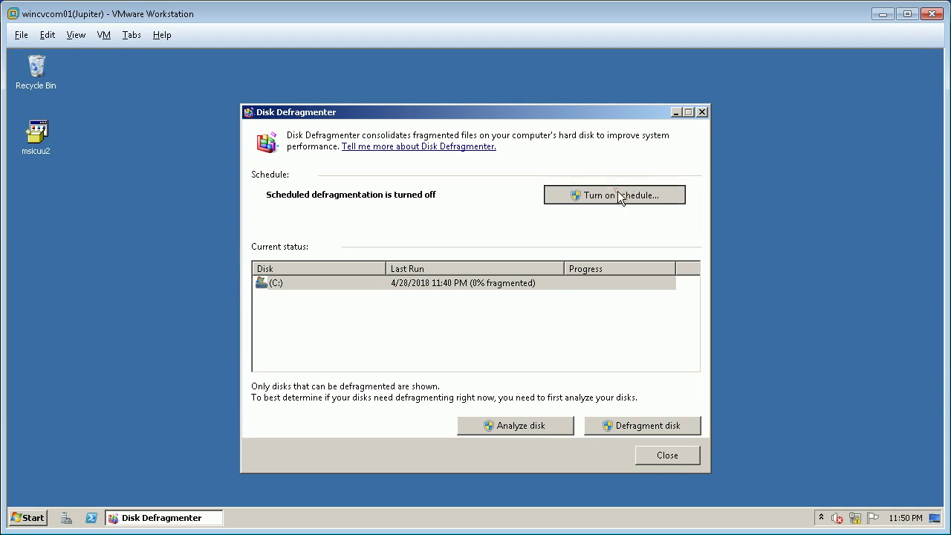
{"action": "left_click", "coordinate": [310, 187]}
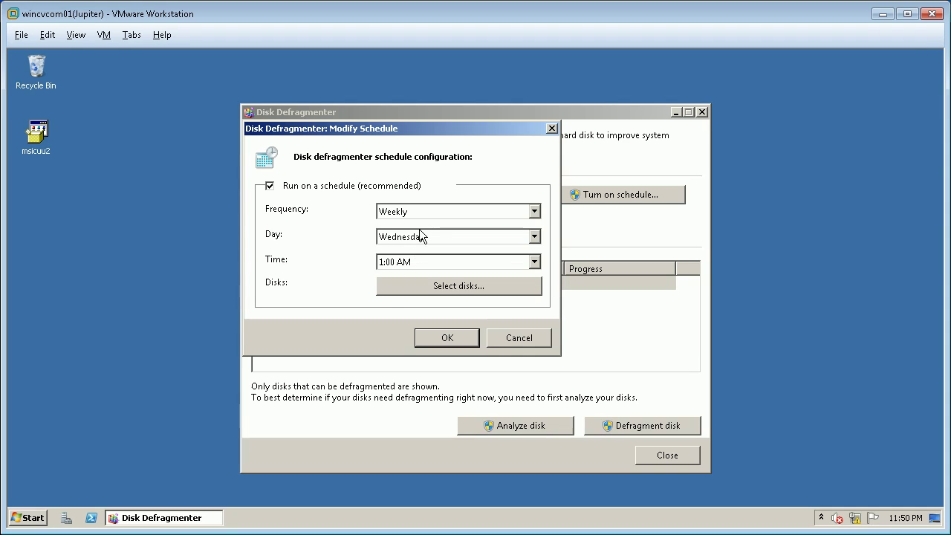
{"action": "left_click", "coordinate": [420, 262]}
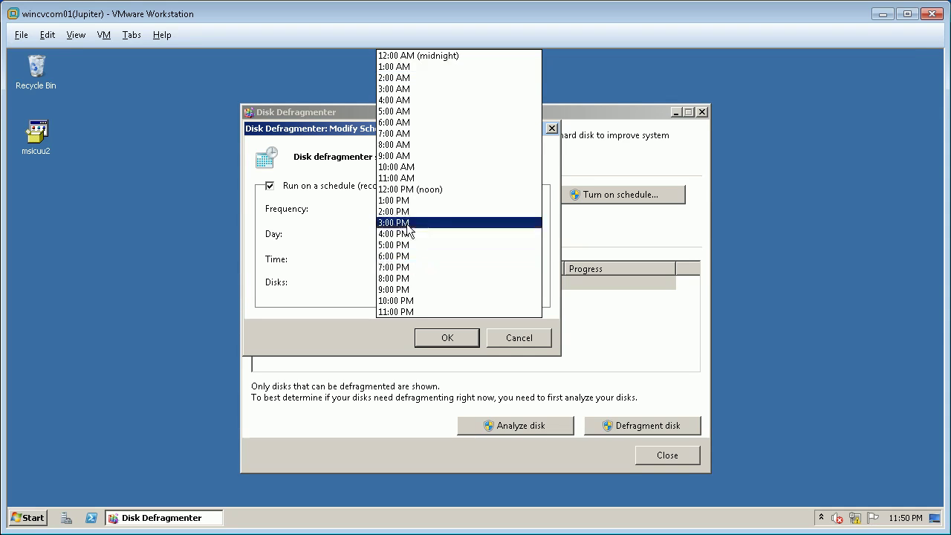
{"action": "left_click", "coordinate": [408, 189]}
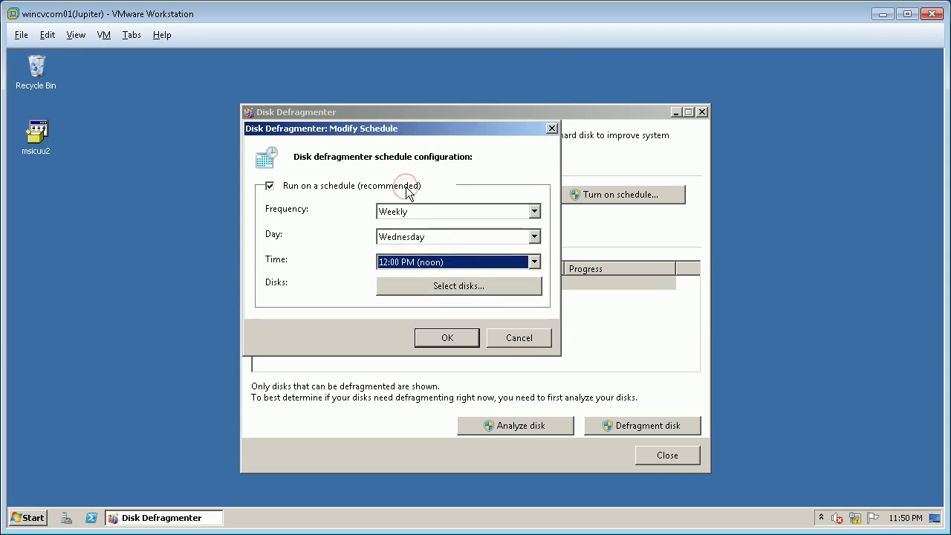
Confirm the schedule's disk selection with drive C: and automatic defragmentation of new disks included.
{"action": "left_click", "coordinate": [444, 287]}
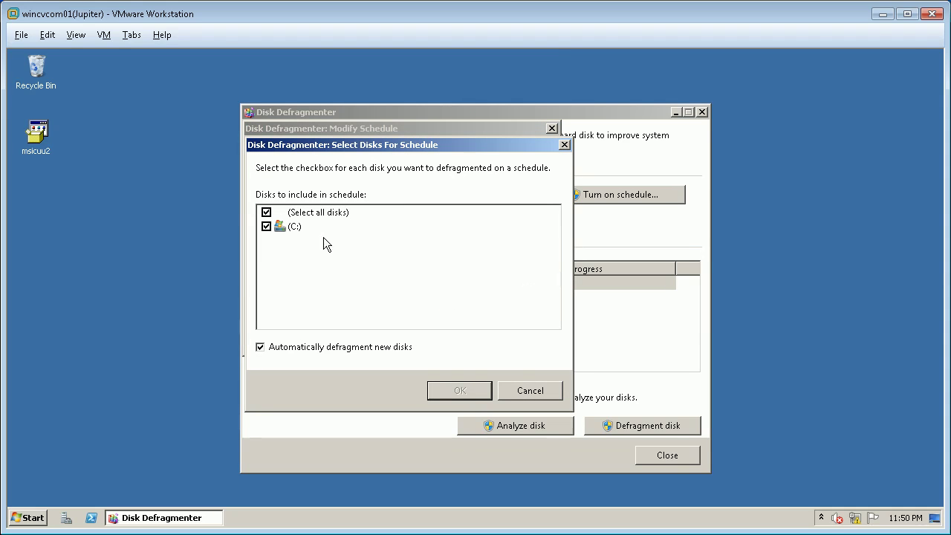
{"action": "left_click", "coordinate": [315, 347]}
{"action": "left_click", "coordinate": [321, 349]}
{"action": "left_click", "coordinate": [445, 395]}
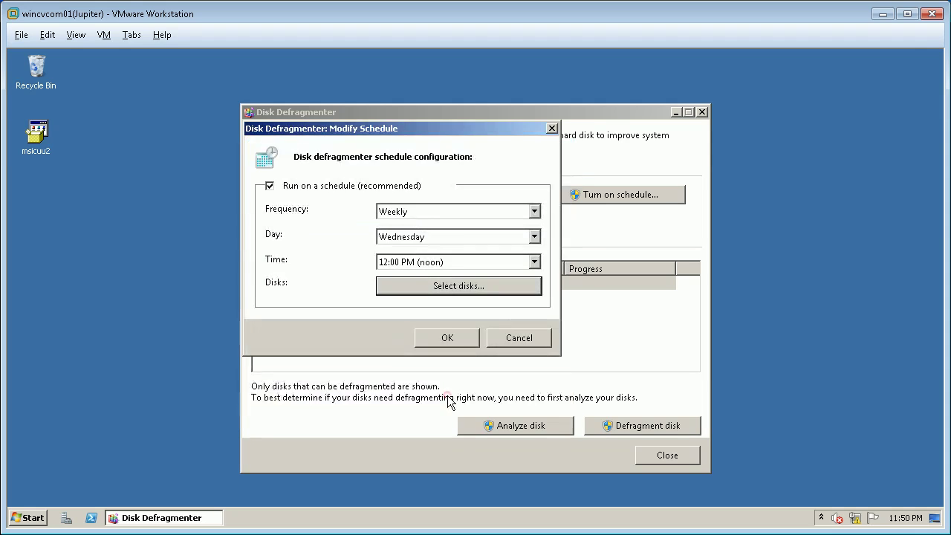
Save the defragmentation schedule and close Disk Defragmenter.
{"action": "left_click", "coordinate": [447, 338]}
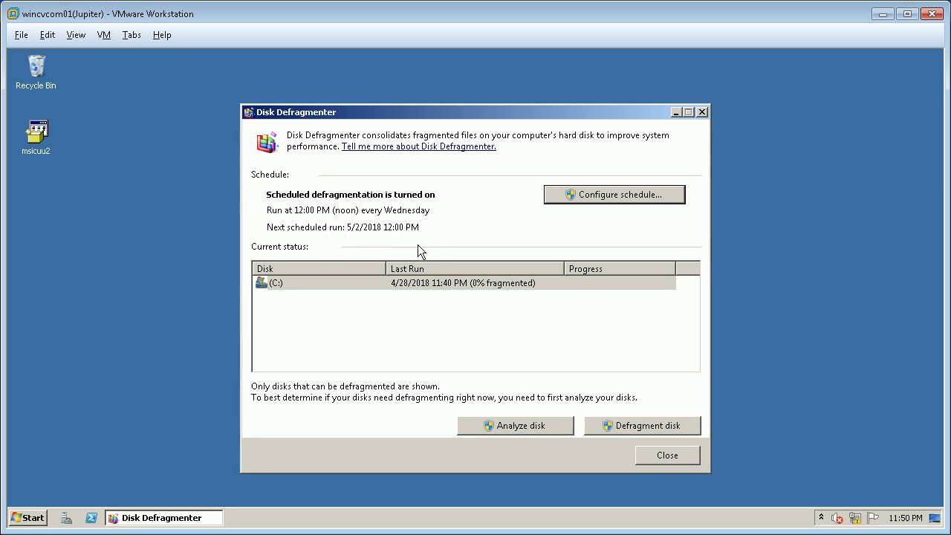
{"action": "left_click", "coordinate": [667, 458]}
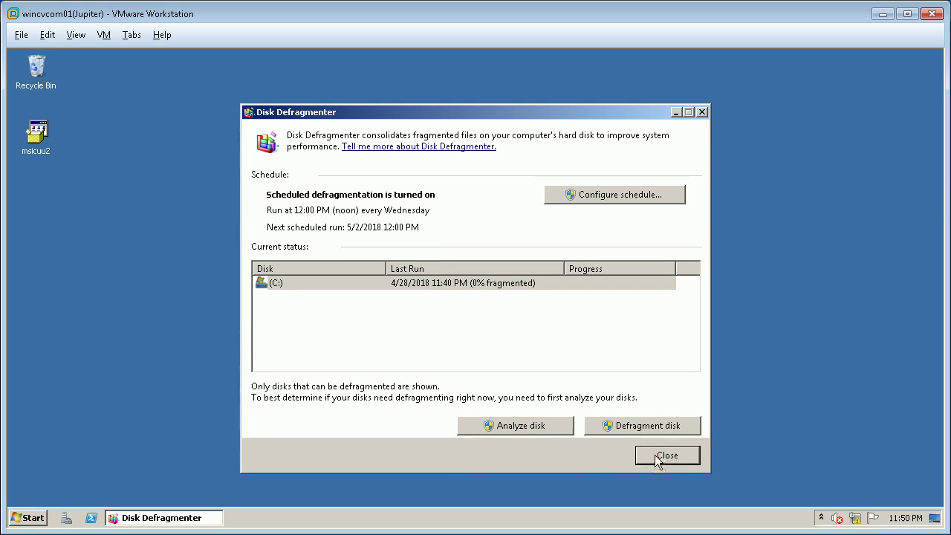
{"action": "left_click", "coordinate": [656, 458]}
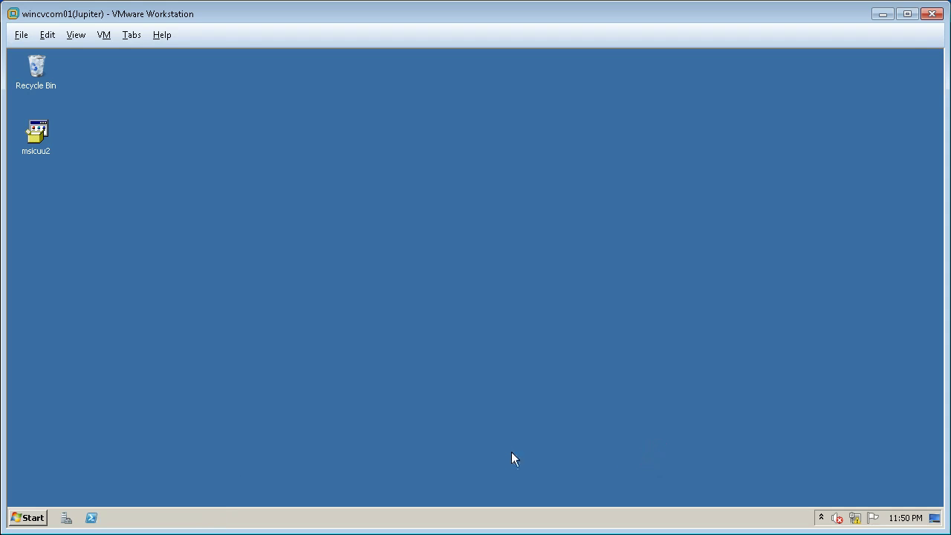
Open a Command Prompt and display the defrag command's help with defrag /?
{"action": "left_click", "coordinate": [22, 517]}
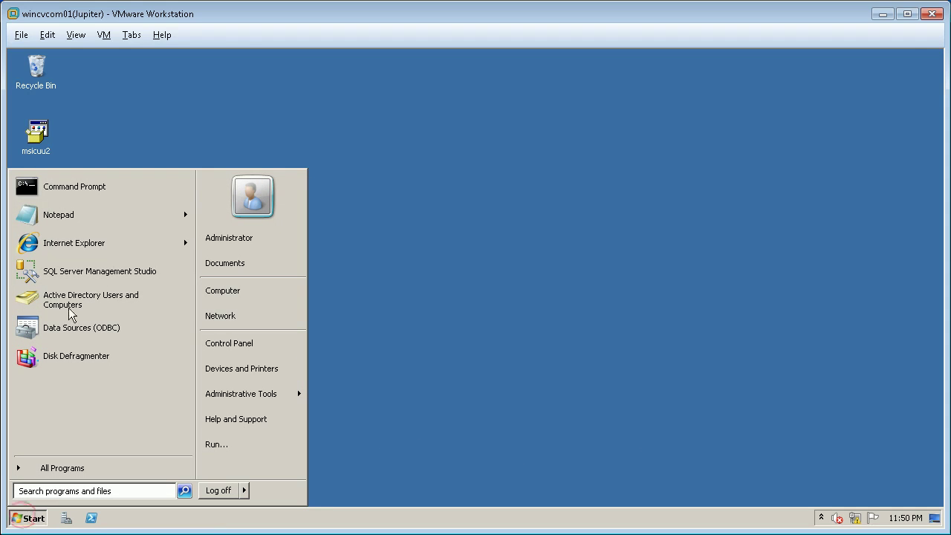
{"action": "left_click", "coordinate": [88, 192]}
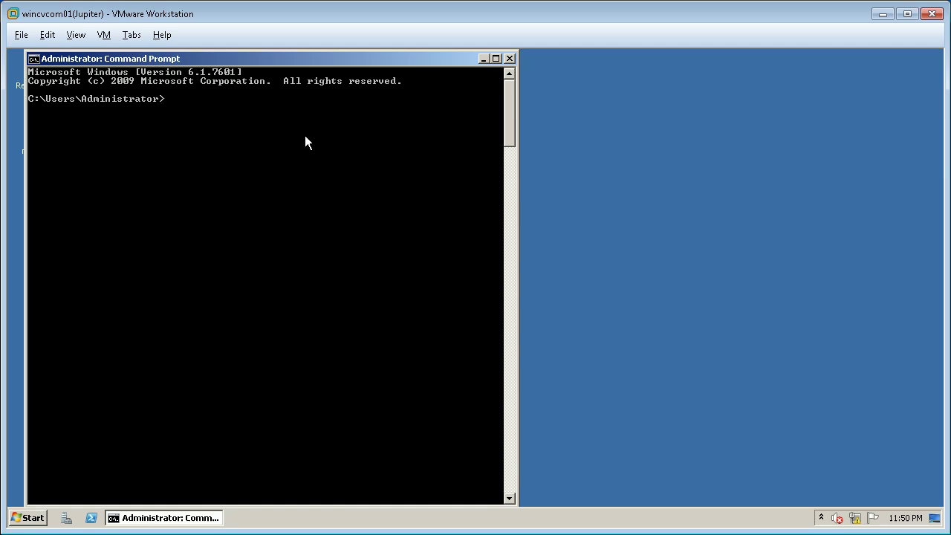
{"action": "type", "text": "defrag /?"}
{"action": "key", "text": "Return"}
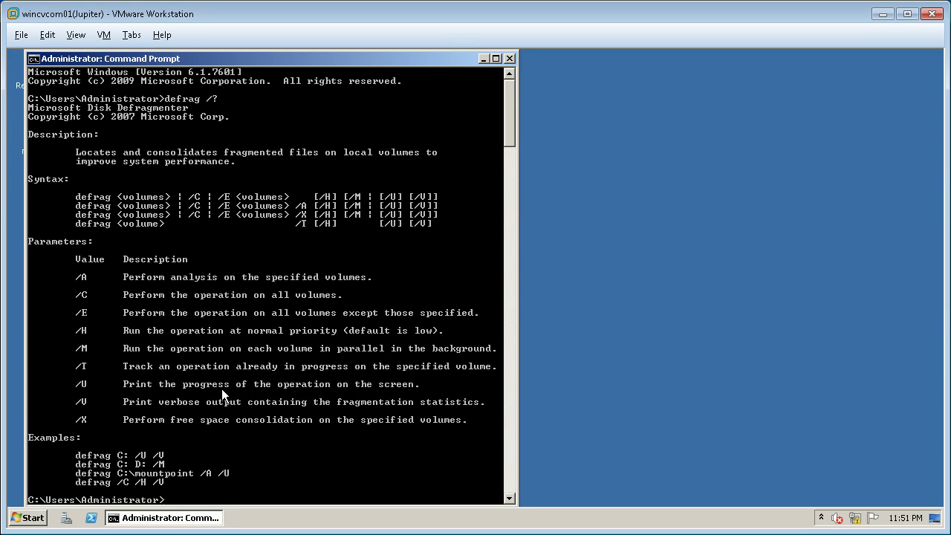
Run defrag c: /u /v /x to consolidate free space on drive C: with progress and verbose output.
{"action": "type", "text": "defrag"}
{"action": "type", "text": "/////////////u /v /x"}
{"action": "key", "text": "BackSpace"}
{"action": "key", "text": "BackSpace"}
{"action": "key", "text": "BackSpace"}
{"action": "key", "text": "BackSpace"}
{"action": "key", "text": "BackSpace"}
{"action": "key", "text": "BackSpace"}
{"action": "key", "text": "BackSpace"}
{"action": "key", "text": "BackSpace"}
{"action": "key", "text": "BackSpace"}
{"action": "key", "text": "BackSpace"}
{"action": "key", "text": "BackSpace"}
{"action": "key", "text": "BackSpace"}
{"action": "key", "text": "Return"}
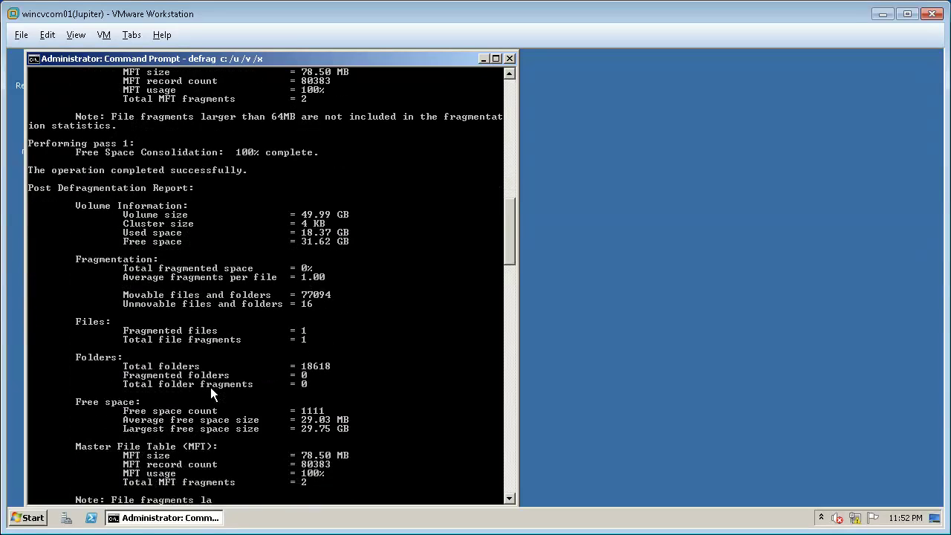
{"action": "key", "text": "Return"}
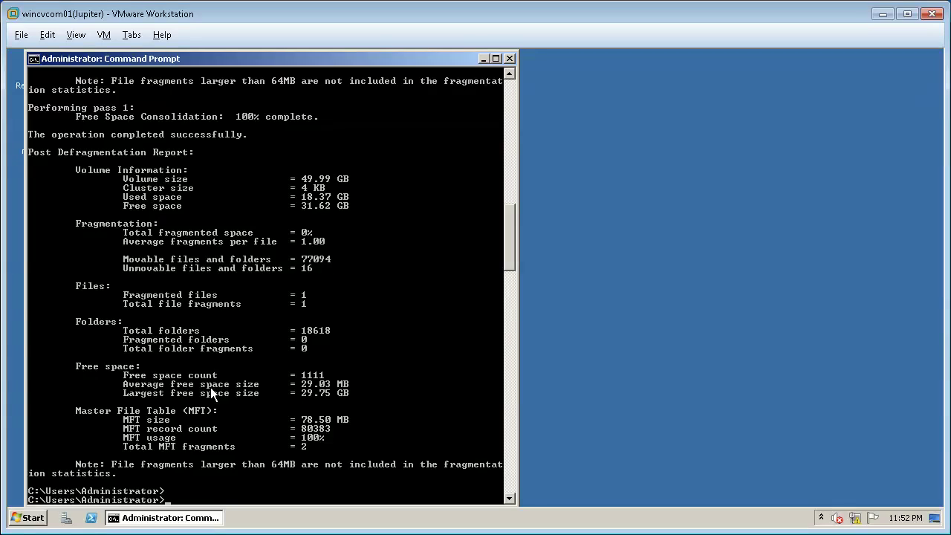
Clear the text selection in the console and close the Command Prompt with exit.
{"action": "left_click", "coordinate": [223, 475]}
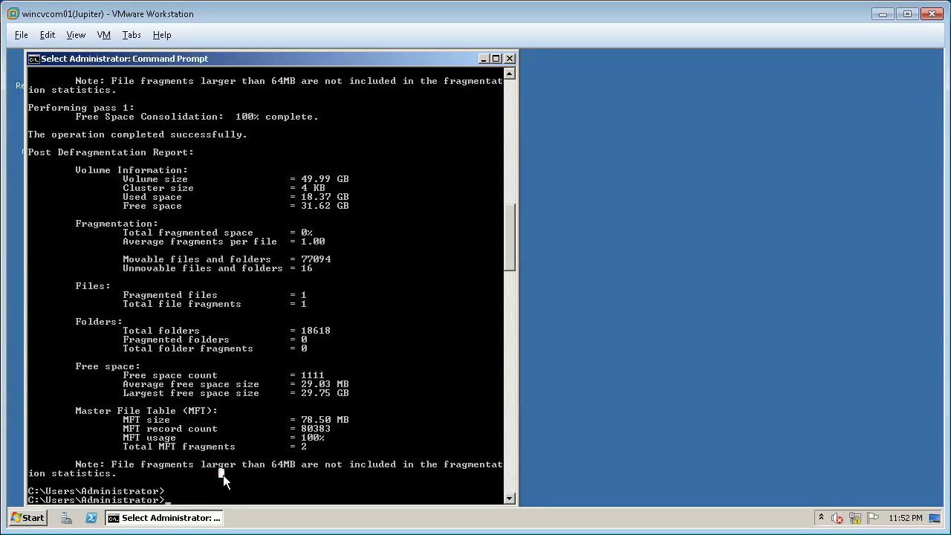
{"action": "key", "text": "Escape"}
{"action": "type", "text": "exit"}
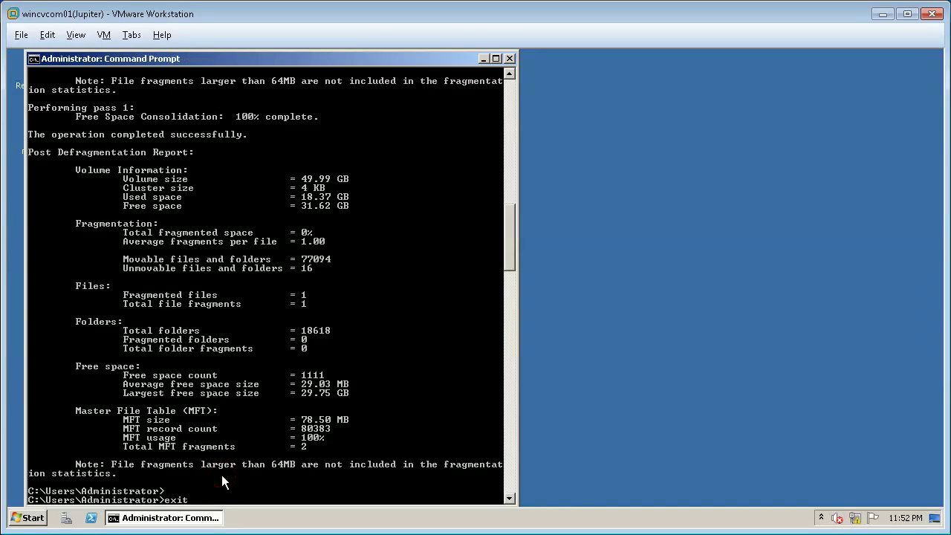
{"action": "key", "text": "Return"}
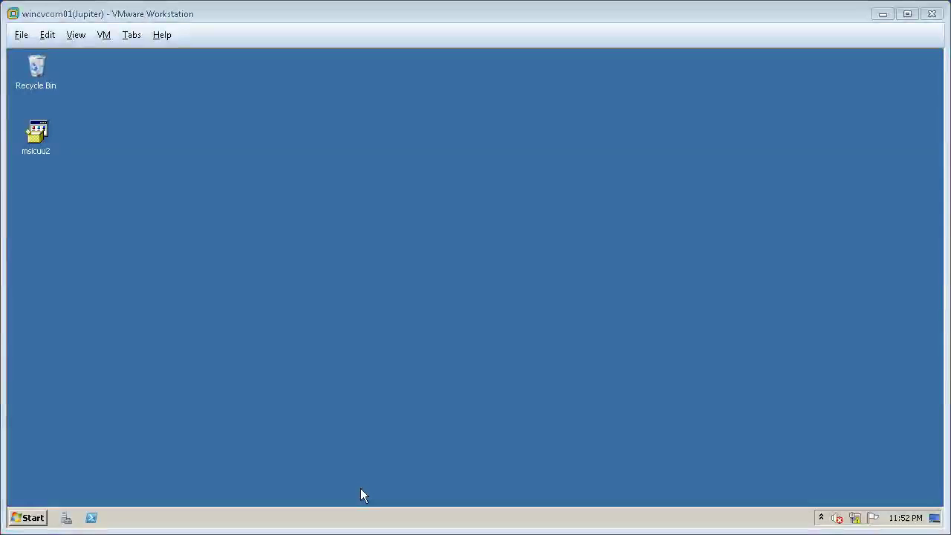
Open a new Command Prompt and display the disk-checking command's help with chkdsk /?
{"action": "left_click", "coordinate": [114, 329]}
{"action": "left_click", "coordinate": [31, 514]}
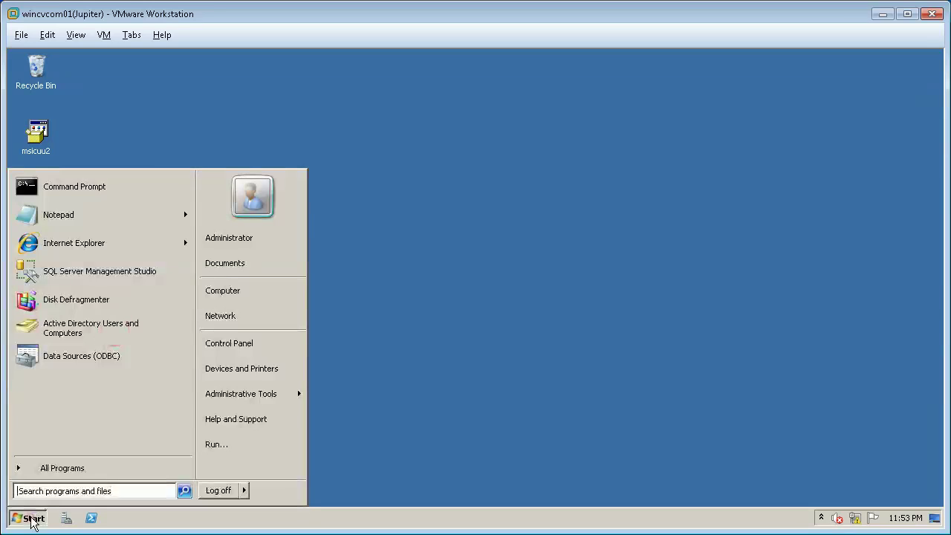
{"action": "left_click", "coordinate": [109, 188]}
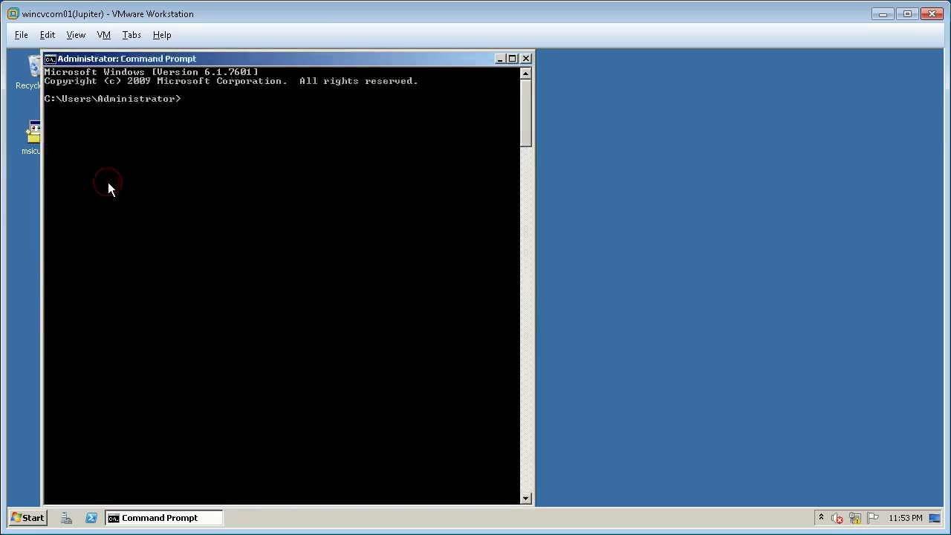
{"action": "type", "text": "chkdsk"}
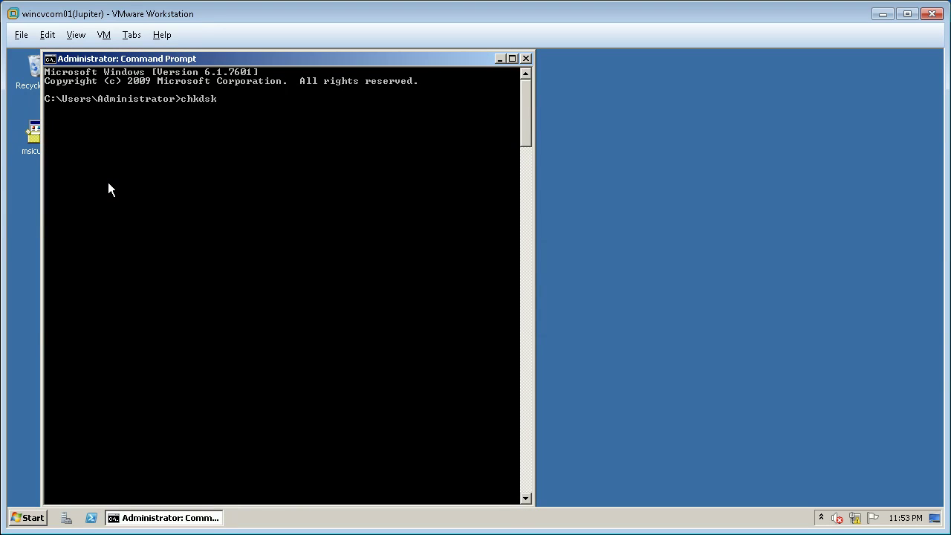
{"action": "type", "text": " /?"}
{"action": "key", "text": "Return"}
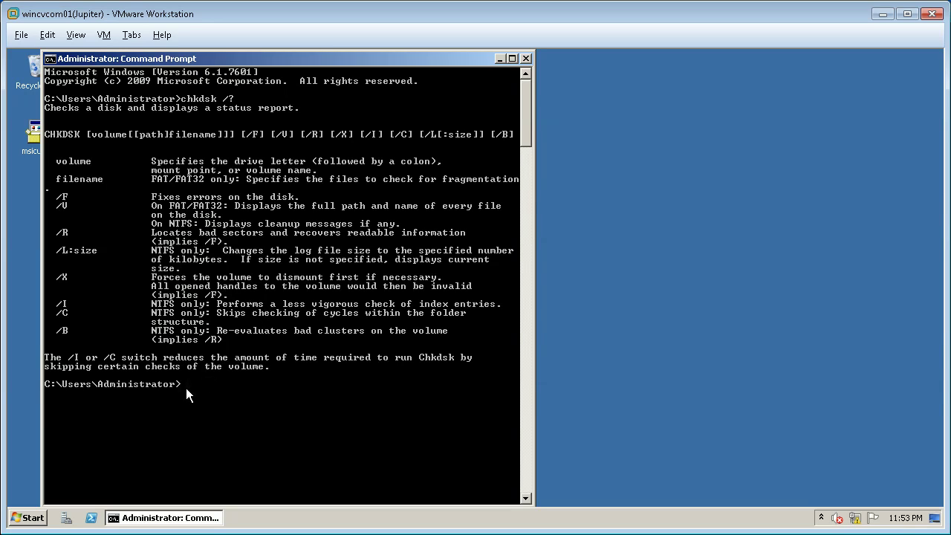
Run chkdsk c: /f to check drive C: and fix its errors.
{"action": "left_click_drag", "start_coordinate": [297, 196], "coordinate": [143, 197]}
{"action": "left_click", "coordinate": [261, 375]}
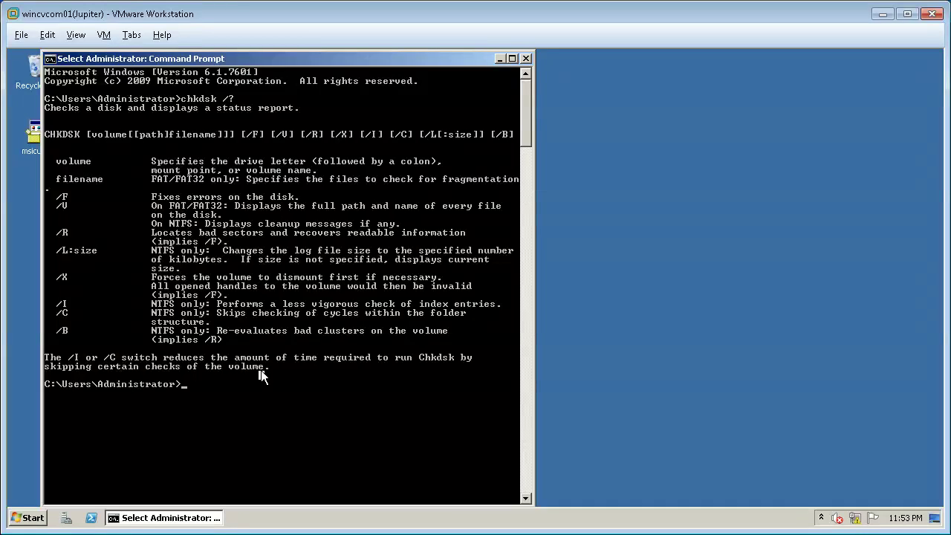
{"action": "type", "text": "chkdsk"}
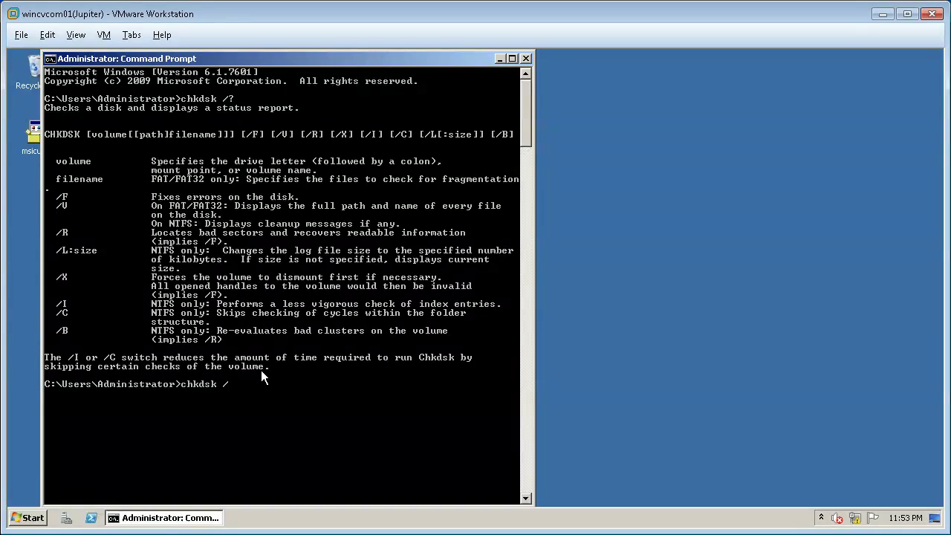
{"action": "type", "text": "/f"}
{"action": "key", "text": "BackSpace"}
{"action": "key", "text": "BackSpace"}
{"action": "type", "text": "c: /f"}
{"action": "key", "text": "Left"}
{"action": "key", "text": "Left"}
{"action": "key", "text": "Left"}
{"action": "type", "text": ":"}
{"action": "key", "text": "Return"}
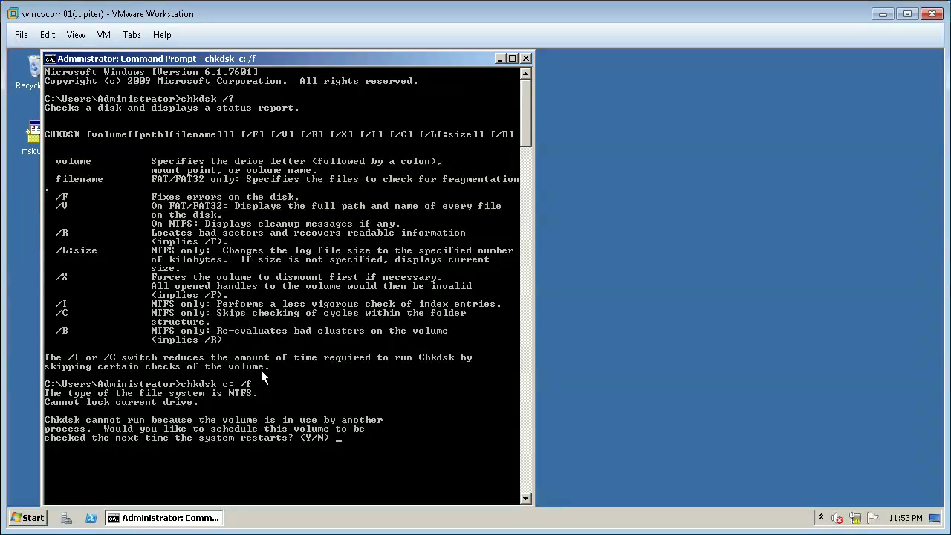
Answer y to schedule the drive C: check for the next system restart, and exit the Command Prompt.
{"action": "left_click_drag", "start_coordinate": [220, 421], "coordinate": [317, 426]}
{"action": "left_click", "coordinate": [338, 444]}
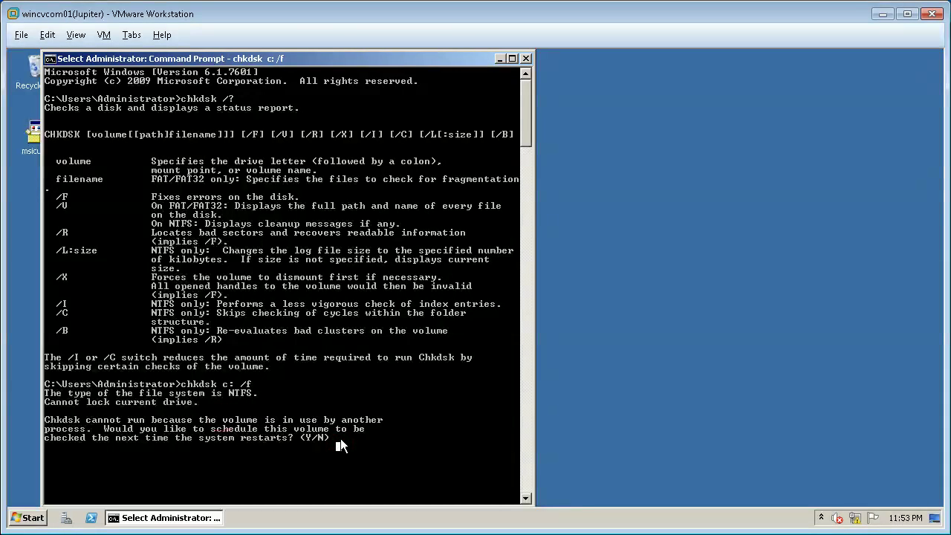
{"action": "type", "text": "y"}
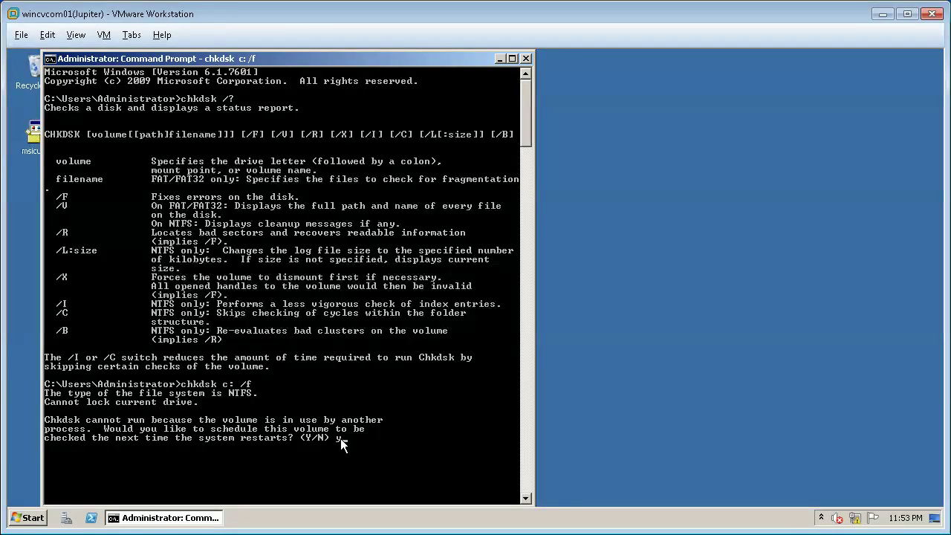
{"action": "key", "text": "Return"}
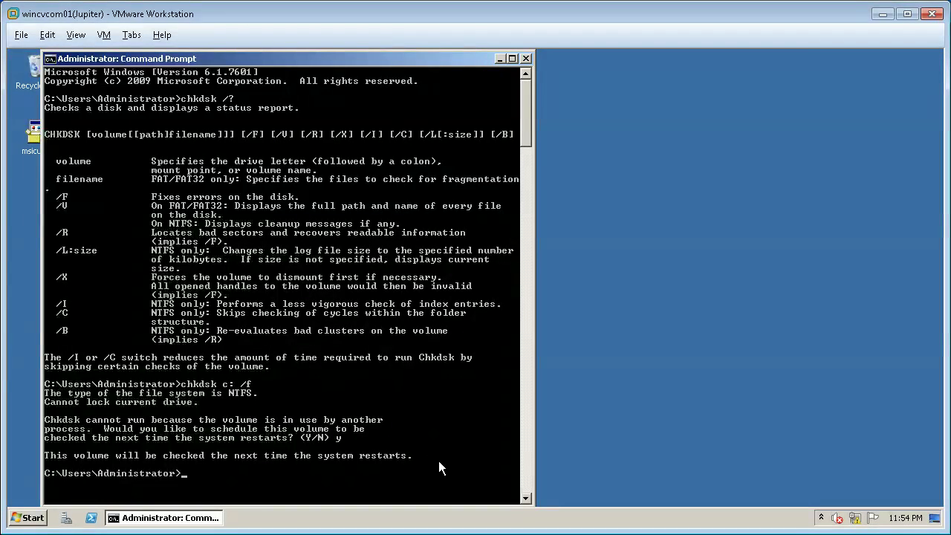
{"action": "type", "text": "exit"}
{"action": "key", "text": "Return"}
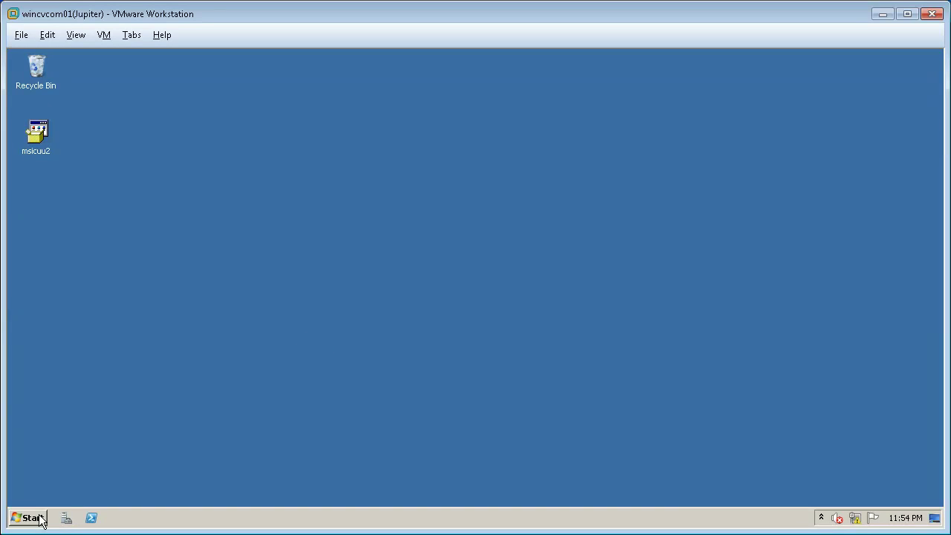
Open the C:\Windows\Temp folder with the Run command and show its full path in the address field.
{"action": "left_click", "coordinate": [40, 517]}
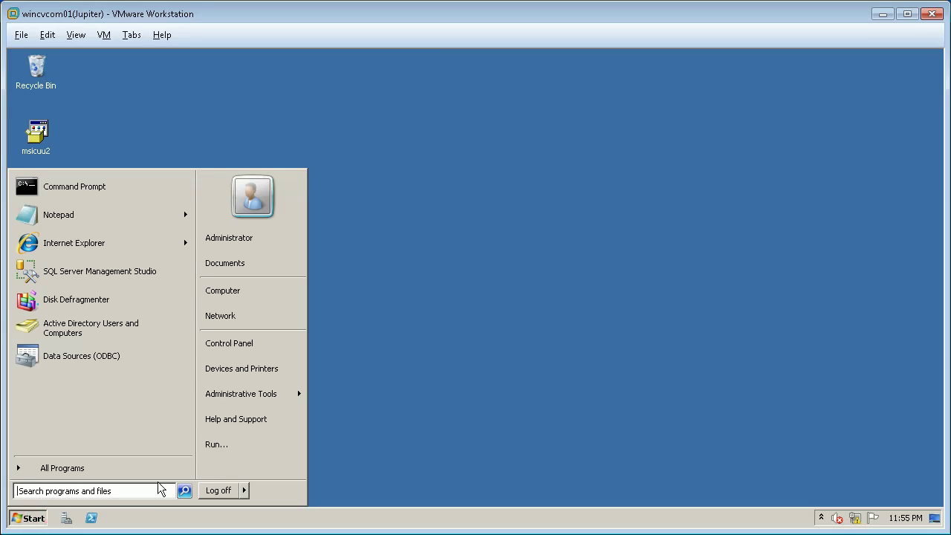
{"action": "left_click", "coordinate": [222, 445]}
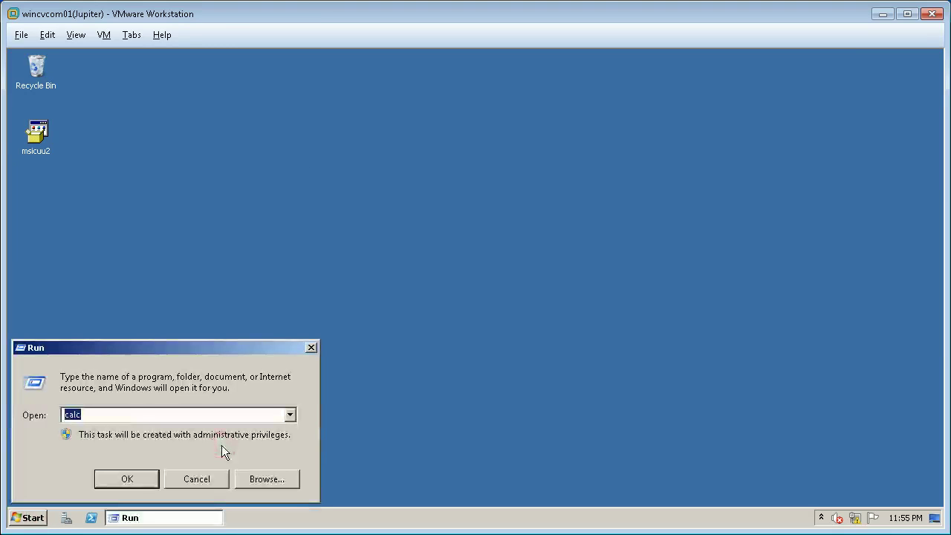
{"action": "type", "text": "regedit"}
{"action": "key", "text": "Return"}
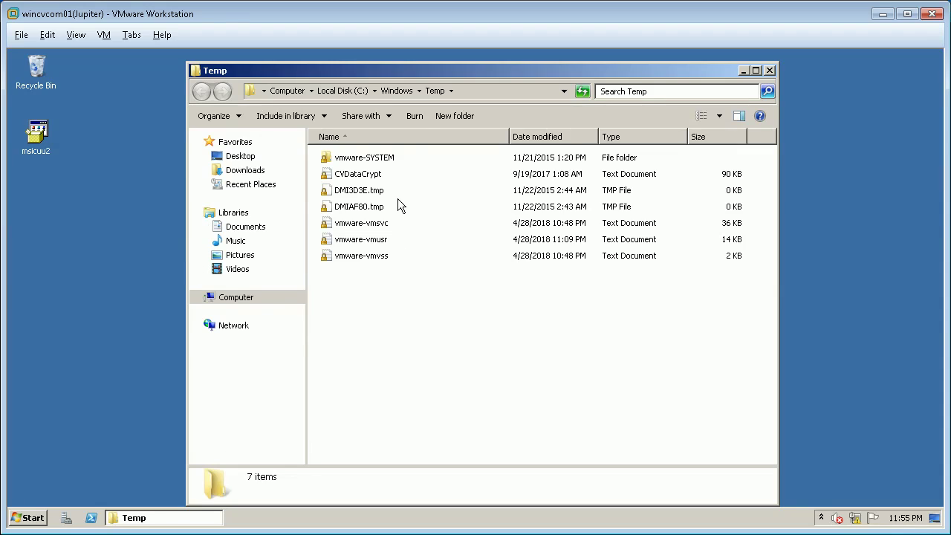
{"action": "left_click_drag", "start_coordinate": [435, 69], "coordinate": [307, 65]}
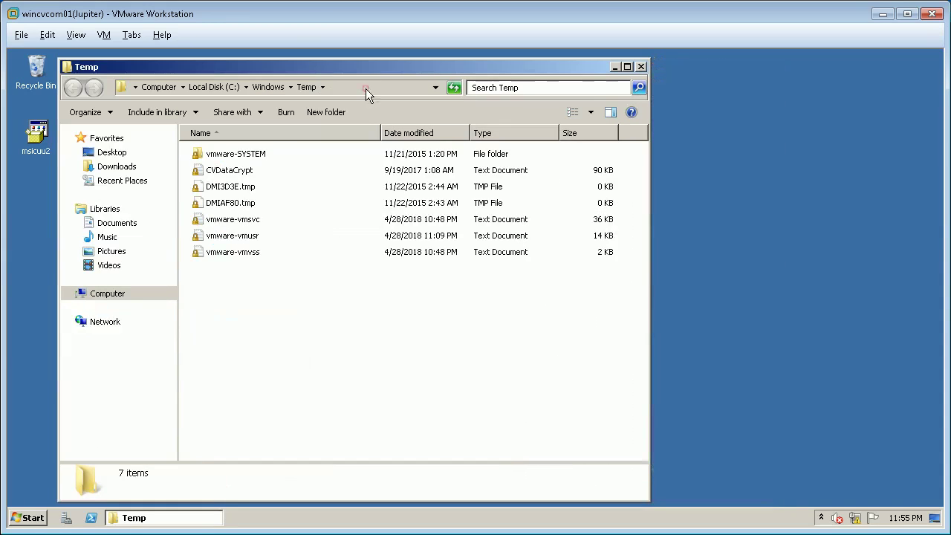
{"action": "left_click", "coordinate": [366, 88]}
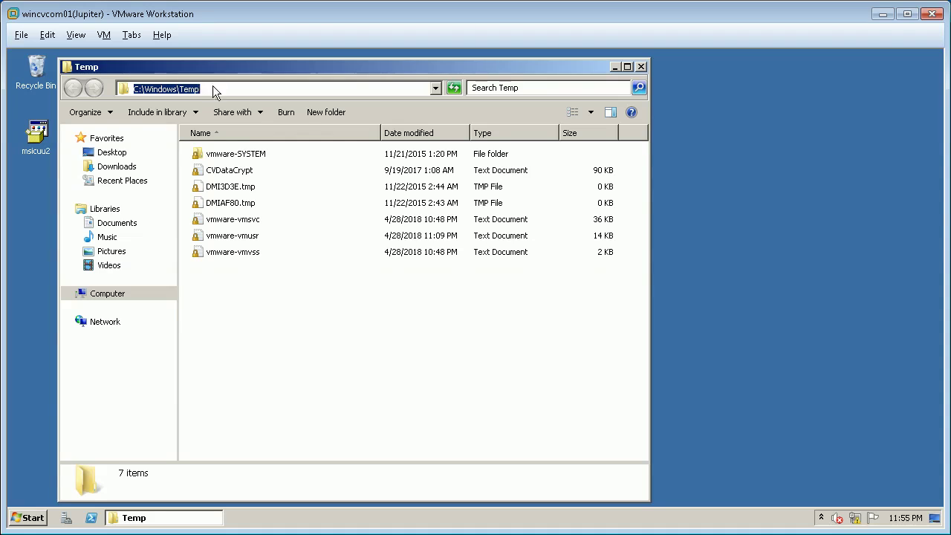
Open the user's temporary folder with the Run command %temp%, place its window beside the first one, and show its full path.
{"action": "left_click", "coordinate": [24, 522]}
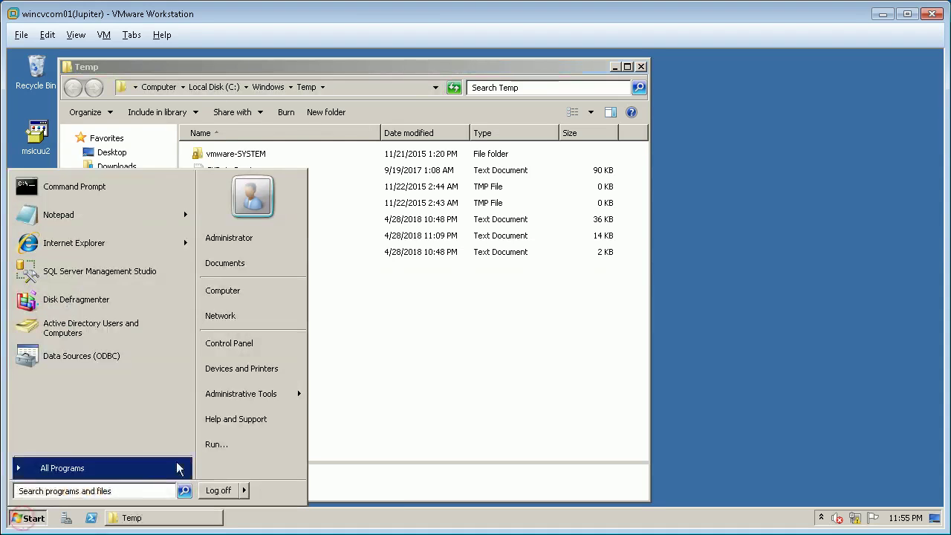
{"action": "left_click", "coordinate": [217, 449]}
{"action": "type", "text": "%"}
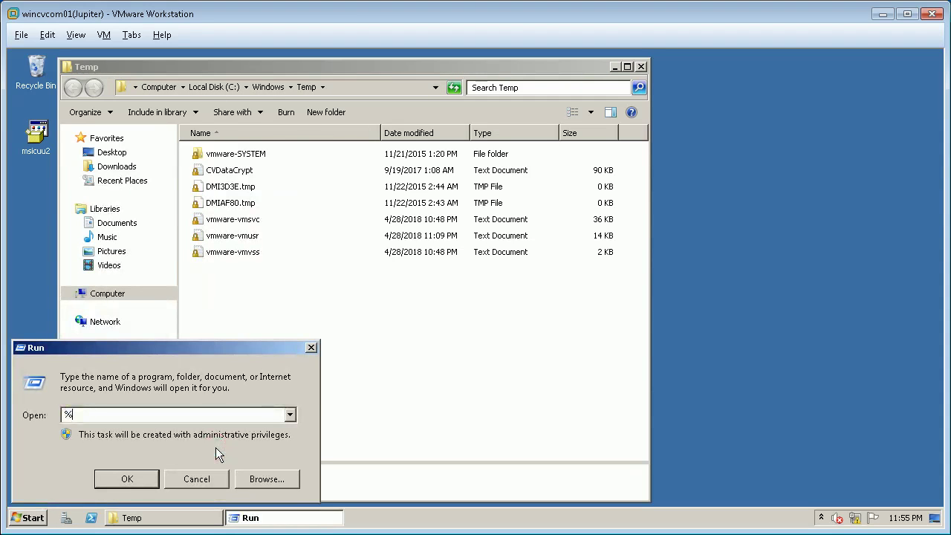
{"action": "type", "text": "temp%"}
{"action": "key", "text": "Return"}
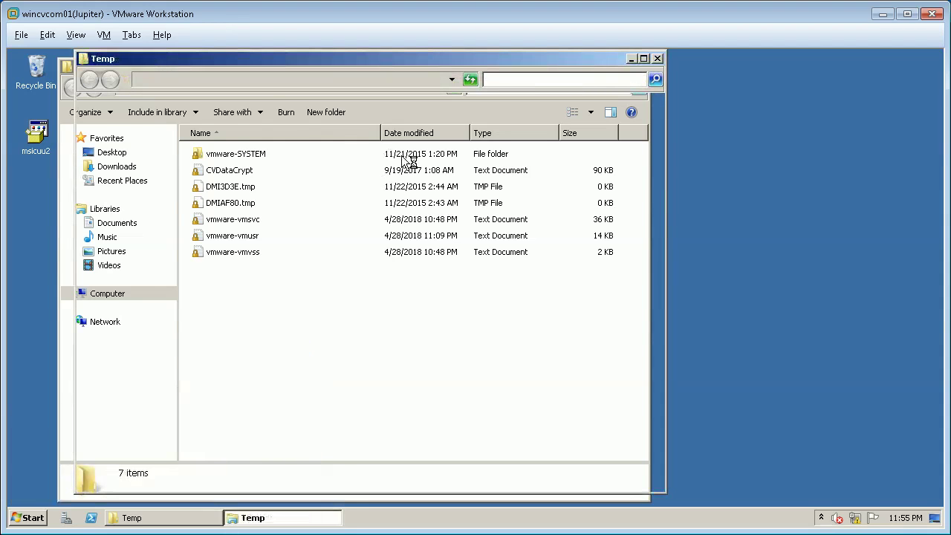
{"action": "left_click_drag", "start_coordinate": [286, 58], "coordinate": [568, 66]}
{"action": "left_click", "coordinate": [705, 86]}
{"action": "left_click", "coordinate": [586, 88]}
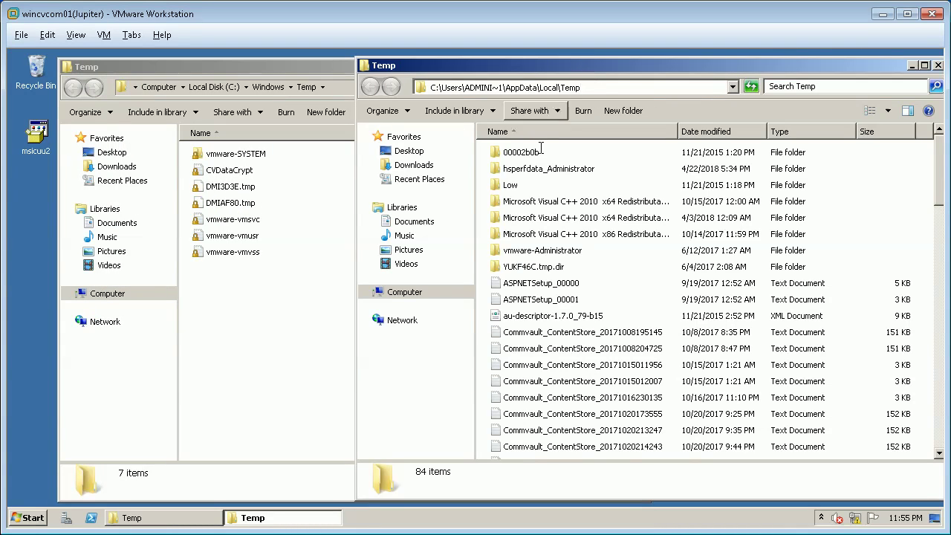
Open Computer and browse to the C:\Temp folder that holds the CleanTempFiles batch file.
{"action": "left_click", "coordinate": [35, 518]}
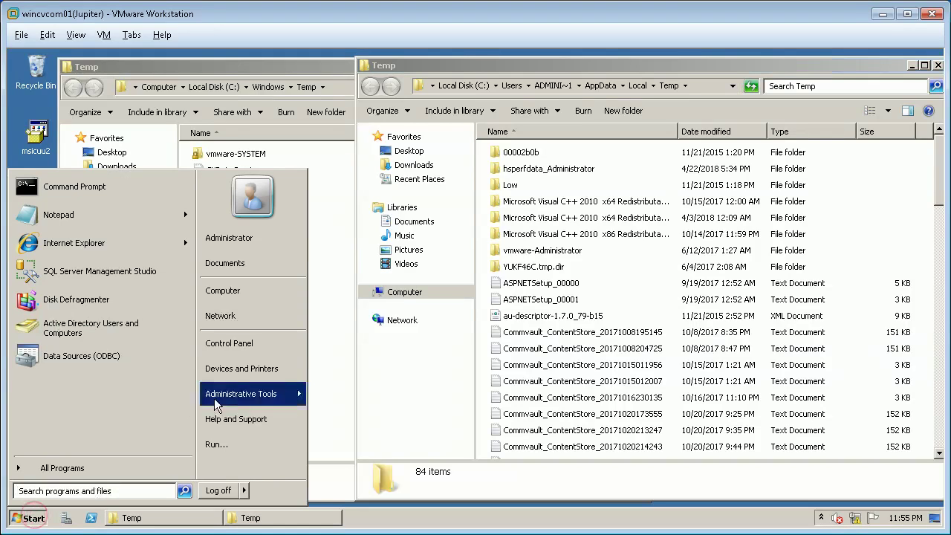
{"action": "left_click", "coordinate": [248, 293]}
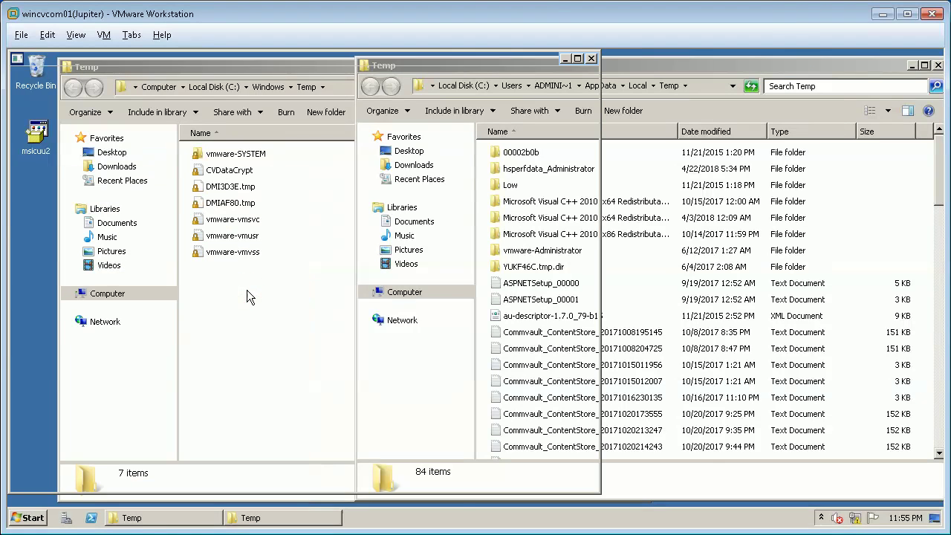
{"action": "double_click", "coordinate": [236, 156]}
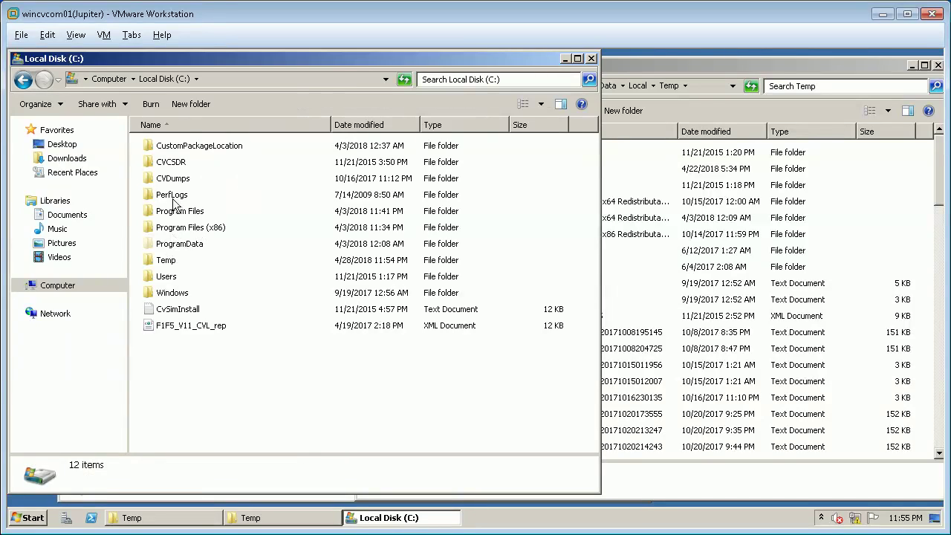
{"action": "double_click", "coordinate": [165, 261]}
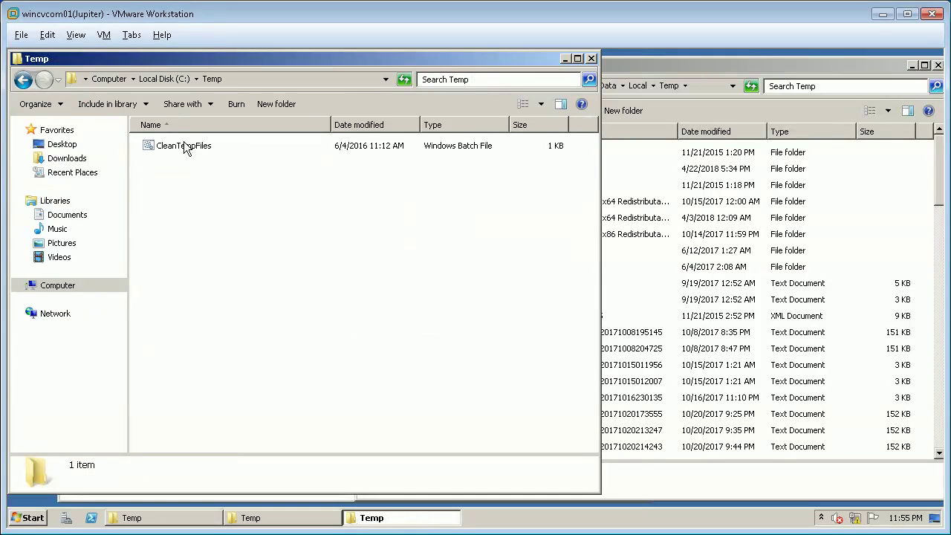
{"action": "left_click", "coordinate": [631, 234]}
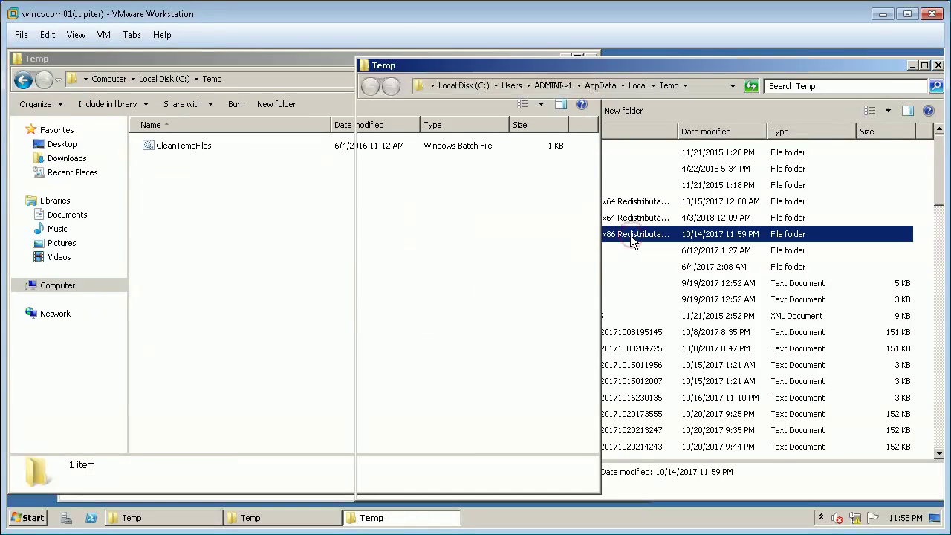
{"action": "key", "text": "ctrl+a"}
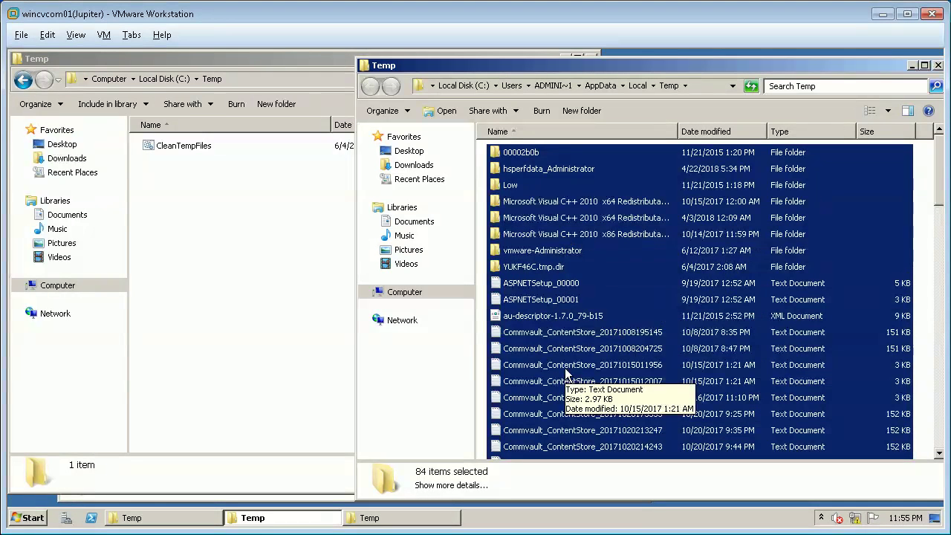
{"action": "key", "text": "shift+Delete"}
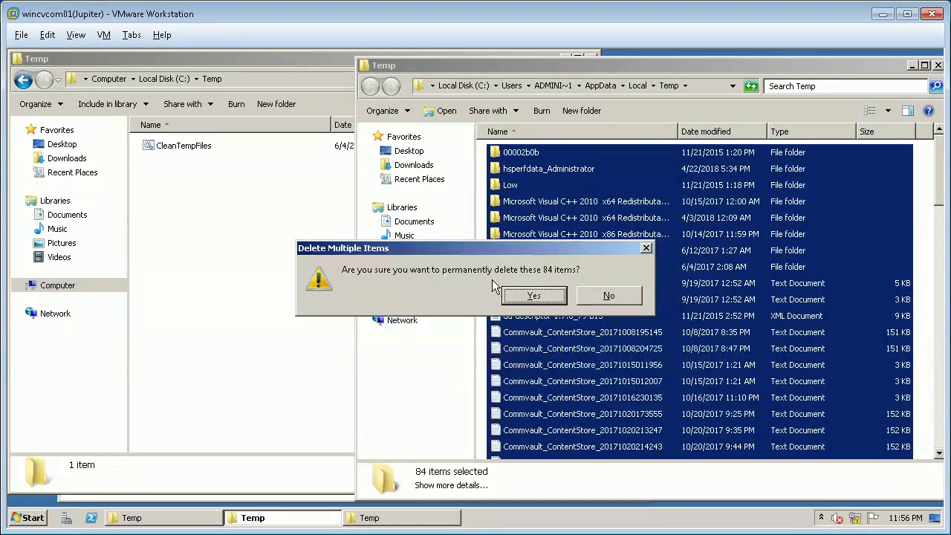
{"action": "left_click", "coordinate": [612, 297]}
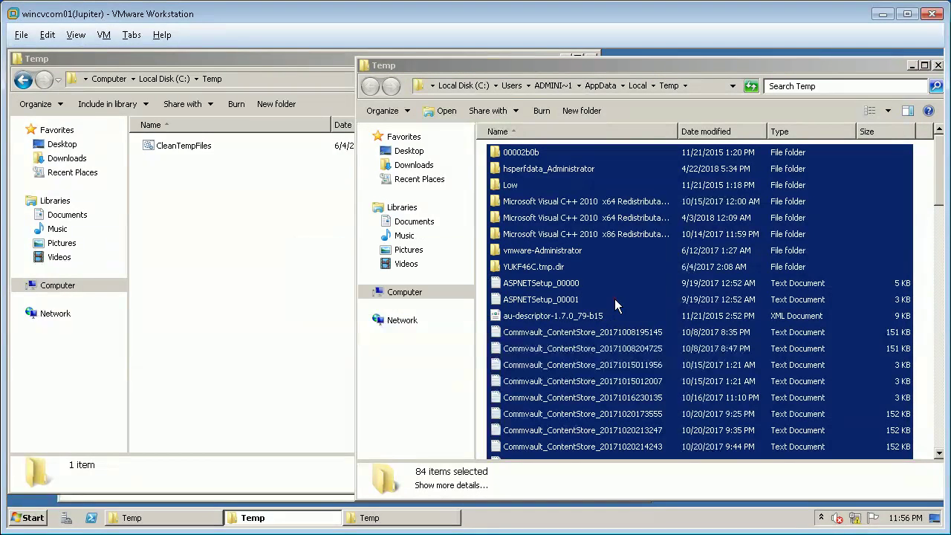
Minimize the user temp and C:\Windows\Temp windows, and open the CleanTempFiles batch file in C:\Temp for editing.
{"action": "left_click", "coordinate": [912, 66]}
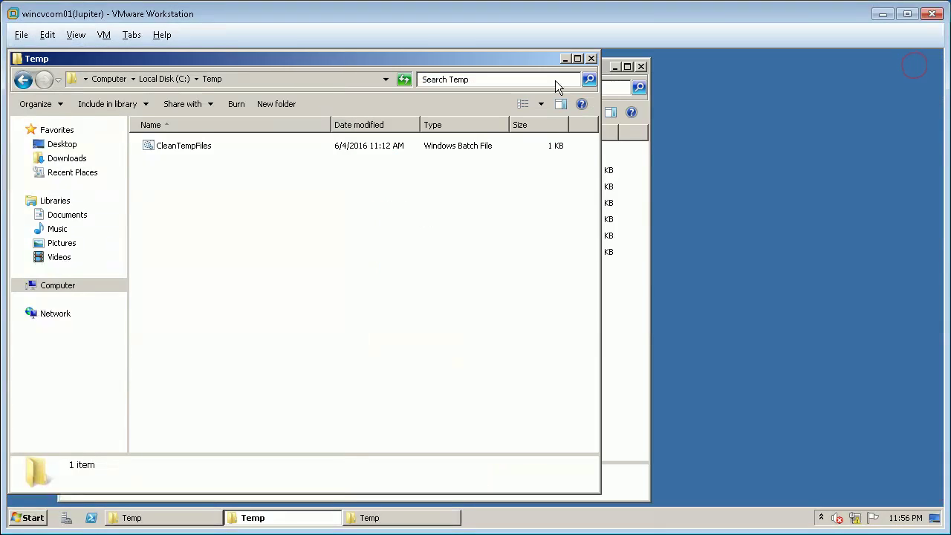
{"action": "left_click", "coordinate": [614, 69]}
{"action": "left_click", "coordinate": [192, 146]}
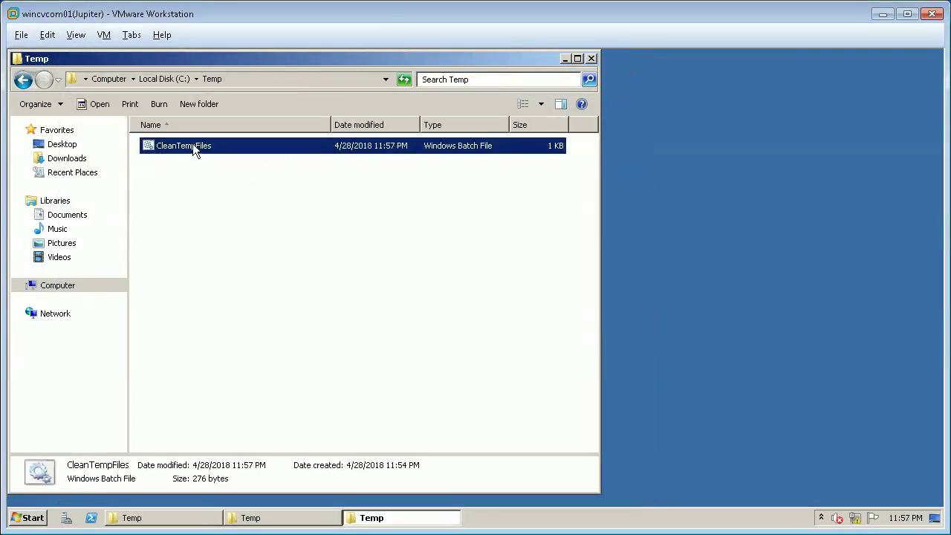
{"action": "right_click", "coordinate": [192, 146]}
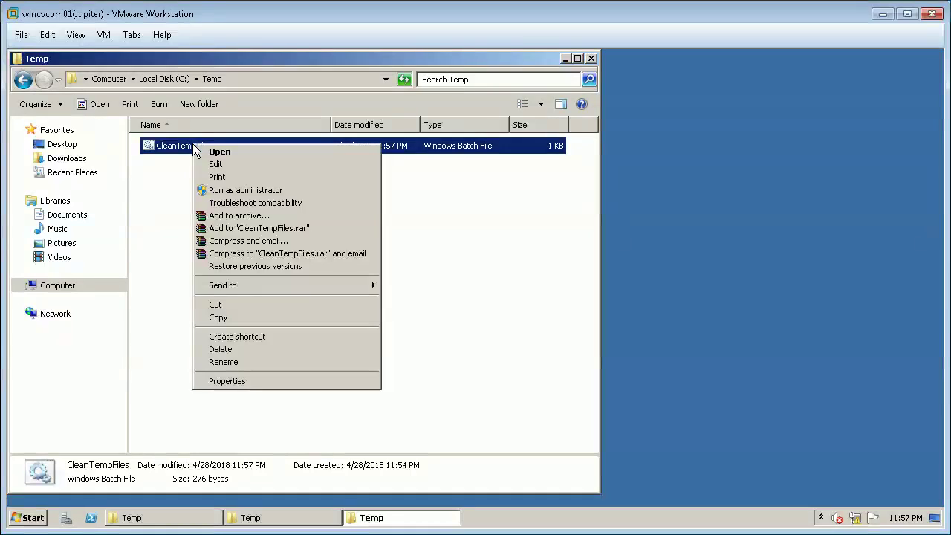
{"action": "left_click", "coordinate": [226, 164]}
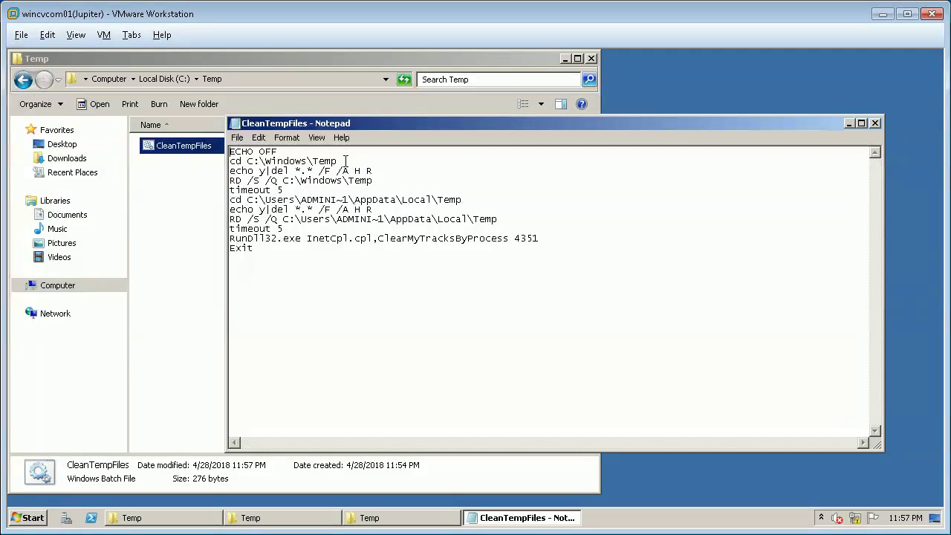
Examine the script's cd lines for C:\Windows\Temp and C:\Users\ADMINI~1\AppData\Local\Temp, and close the file without changes.
{"action": "left_click_drag", "start_coordinate": [338, 160], "coordinate": [247, 160]}
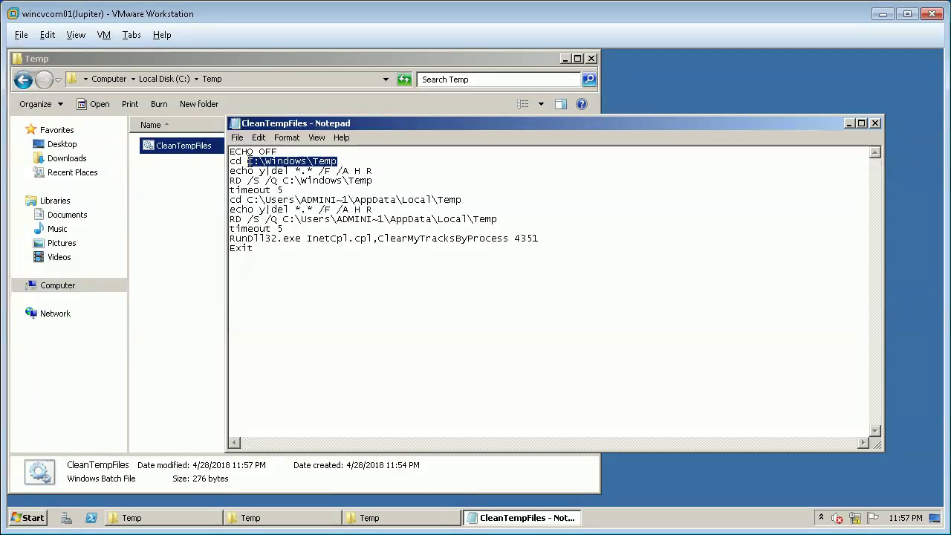
{"action": "left_click_drag", "start_coordinate": [461, 199], "coordinate": [300, 191]}
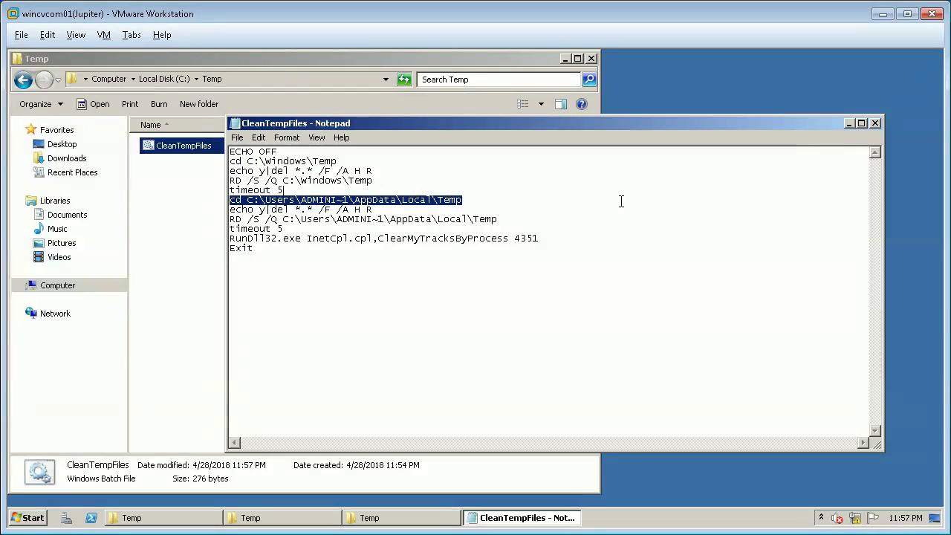
{"action": "left_click", "coordinate": [875, 122]}
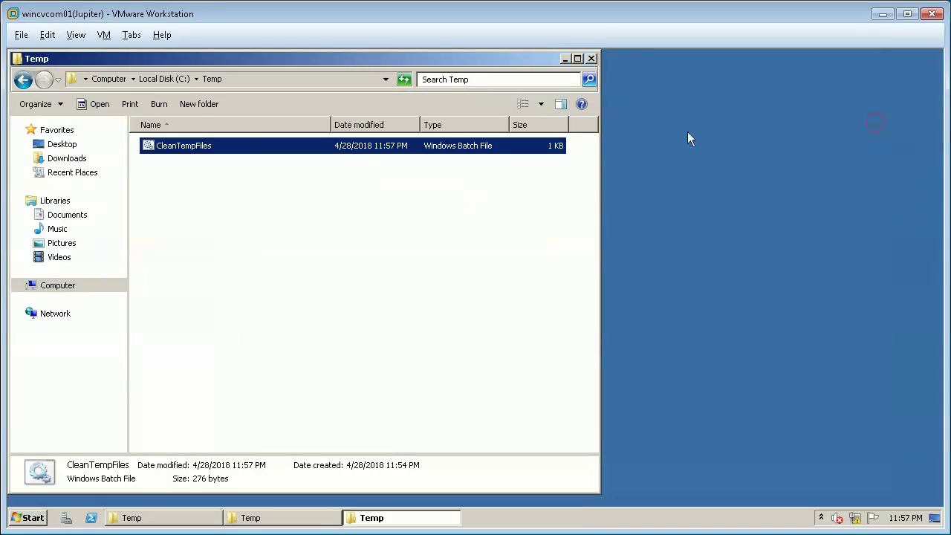
Run the CleanTempFiles batch file as administrator and minimize the C:\Temp folder window while it runs.
{"action": "right_click", "coordinate": [205, 146]}
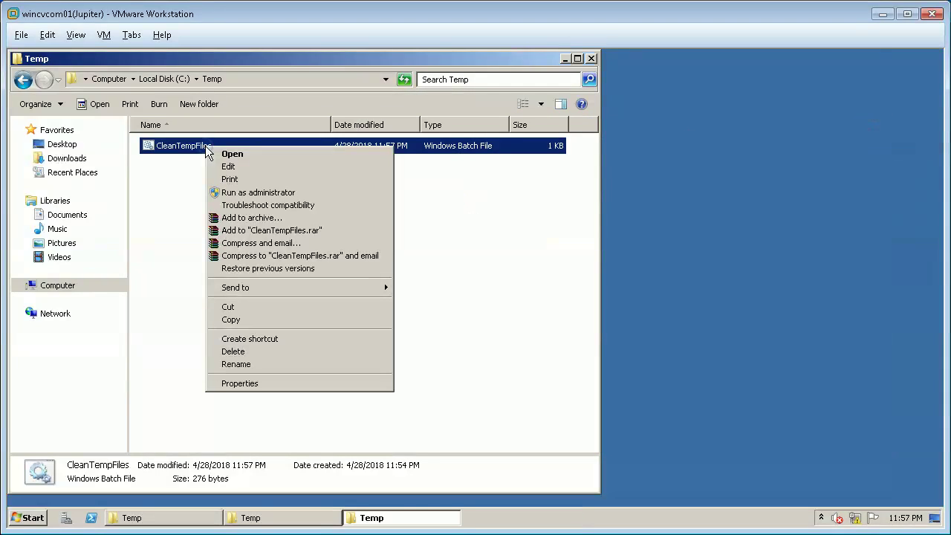
{"action": "left_click", "coordinate": [247, 195]}
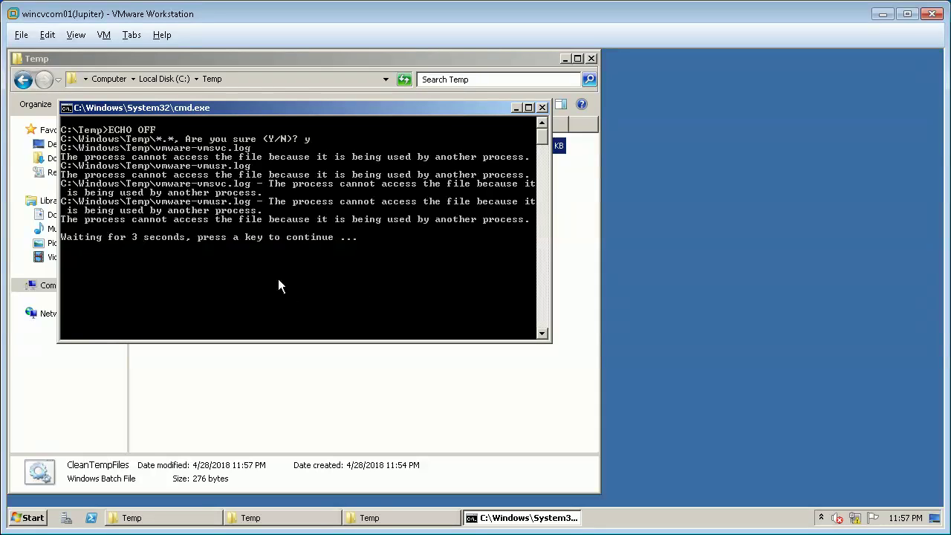
{"action": "left_click", "coordinate": [375, 517]}
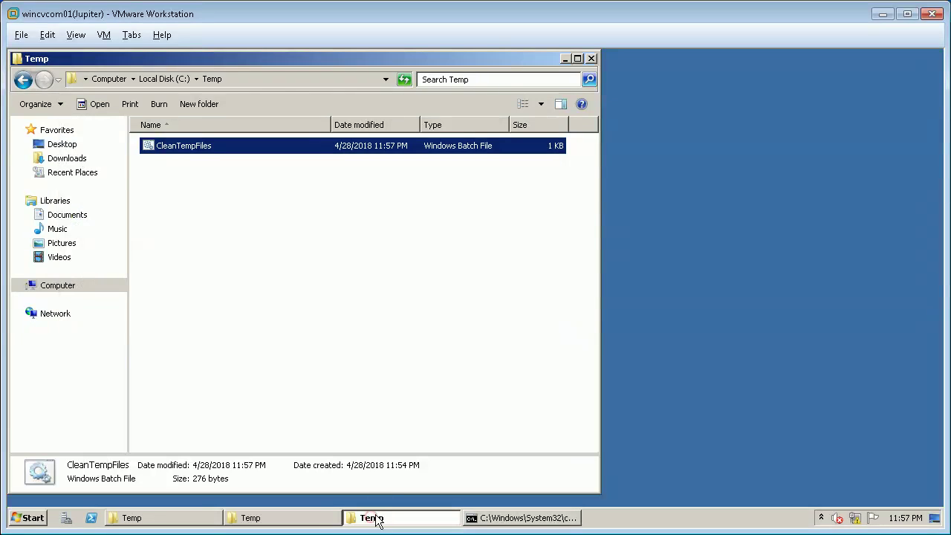
{"action": "left_click", "coordinate": [565, 59]}
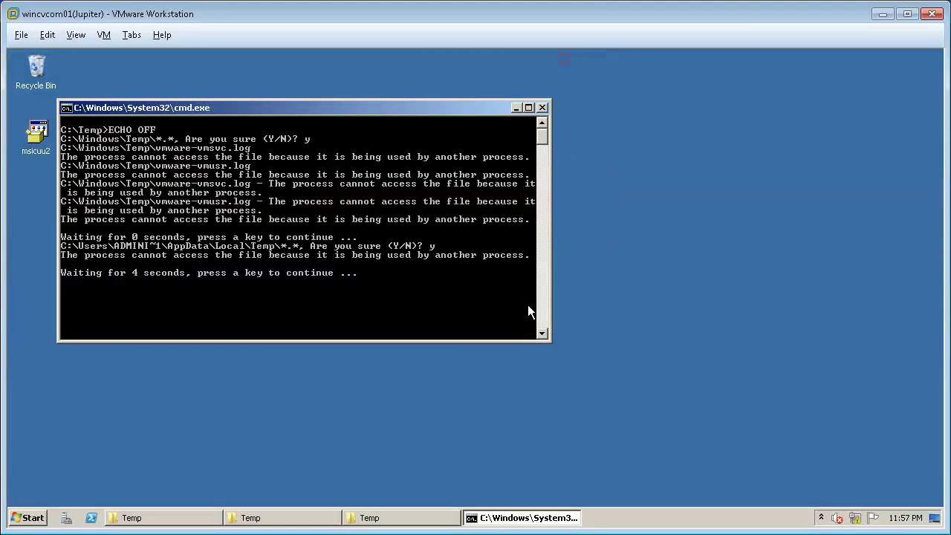
Check the contents of the user temp and C:\Windows\Temp folders and the browsing history deletion, and show the user temp folder's full path.
{"action": "left_click", "coordinate": [314, 520]}
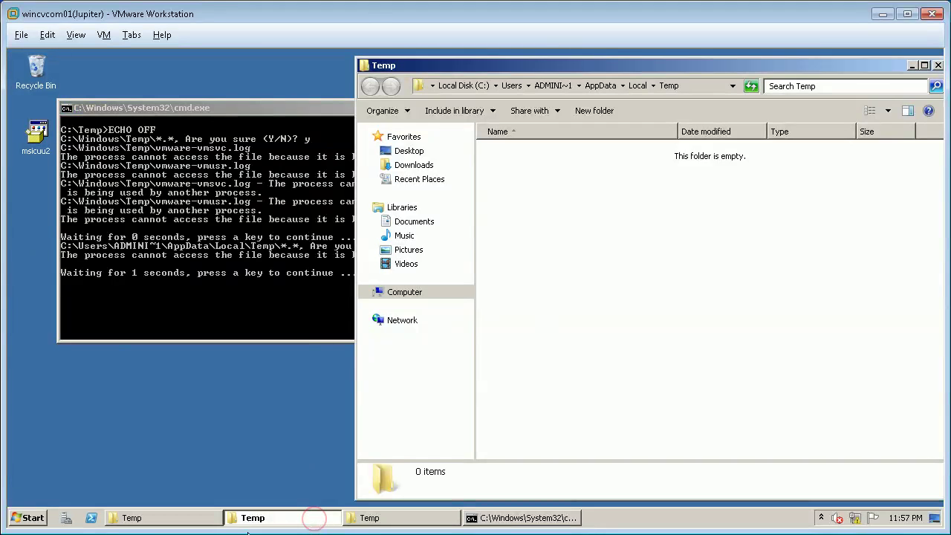
{"action": "left_click", "coordinate": [199, 521]}
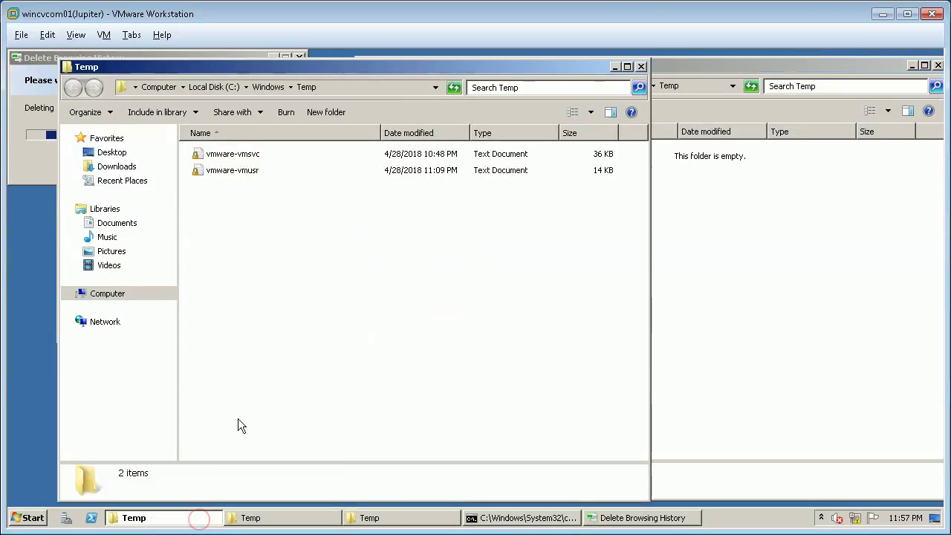
{"action": "left_click", "coordinate": [40, 58]}
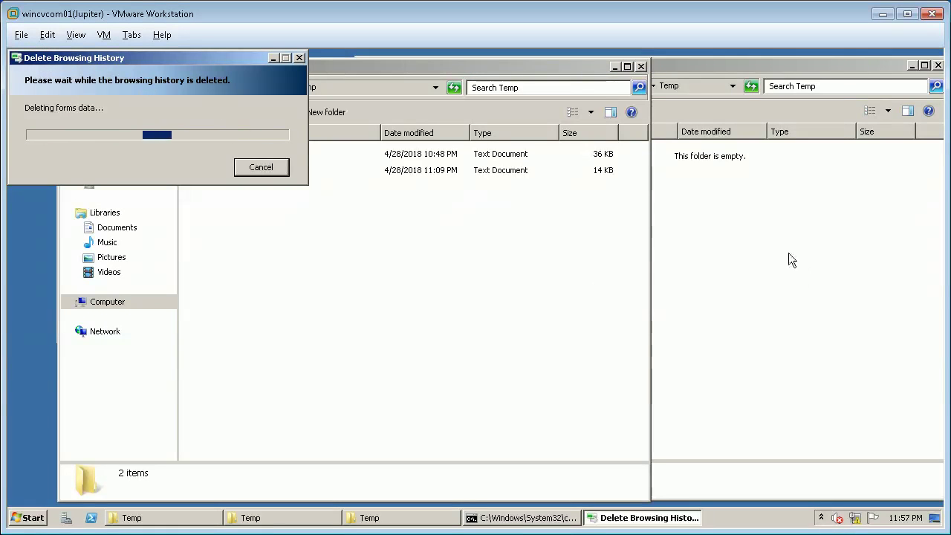
{"action": "left_click", "coordinate": [695, 89]}
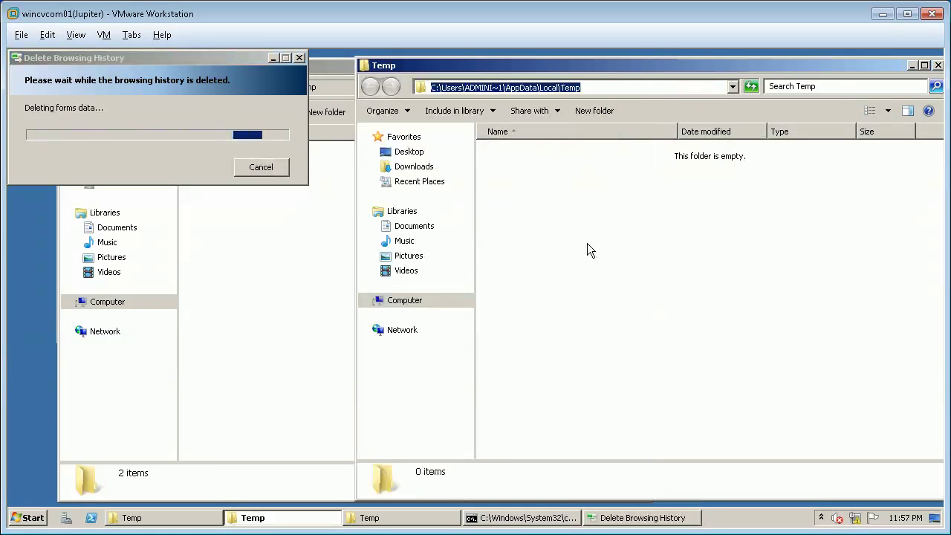
Close the user temp, C:\Windows\Temp and C:\Temp folder windows.
{"action": "left_click", "coordinate": [937, 66]}
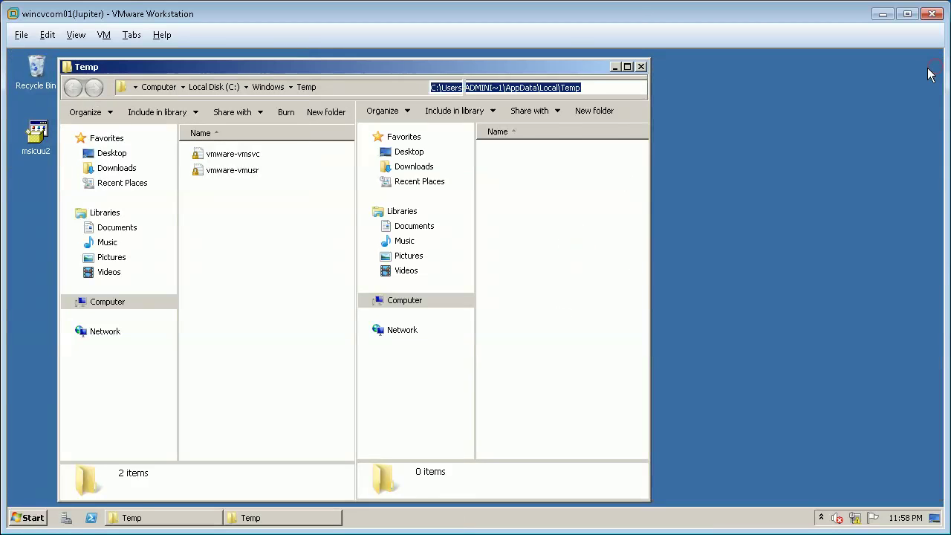
{"action": "left_click", "coordinate": [642, 66]}
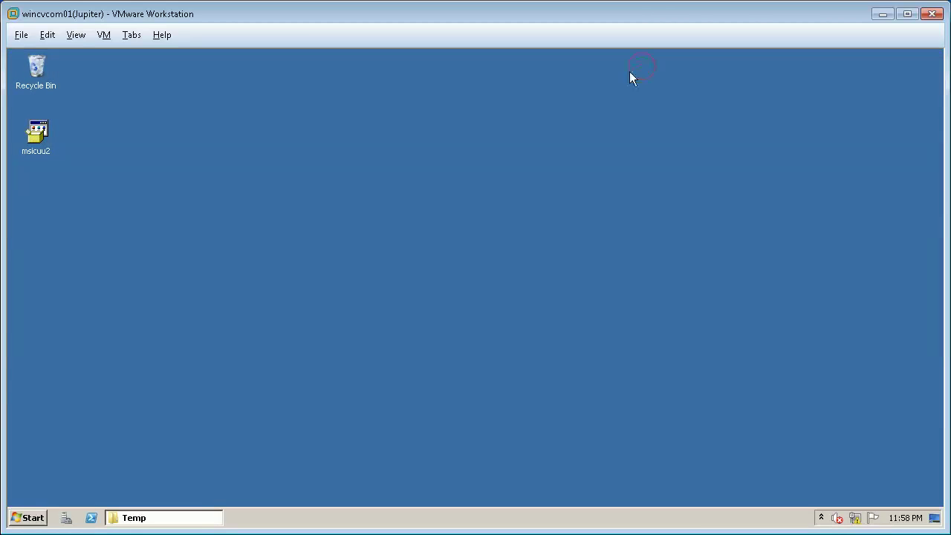
{"action": "left_click", "coordinate": [195, 518]}
{"action": "left_click", "coordinate": [592, 63]}
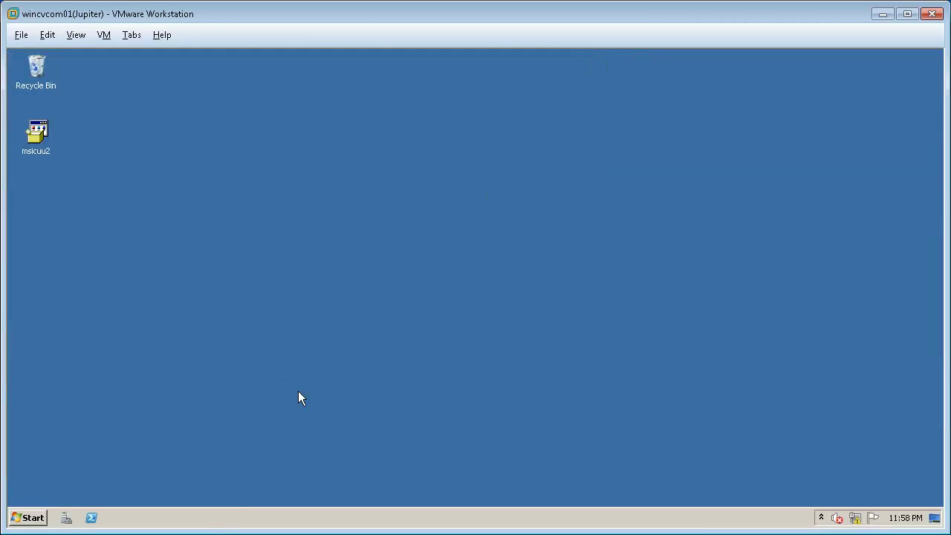
Open Task Scheduler from the System Tools accessories.
{"action": "left_click", "coordinate": [32, 518]}
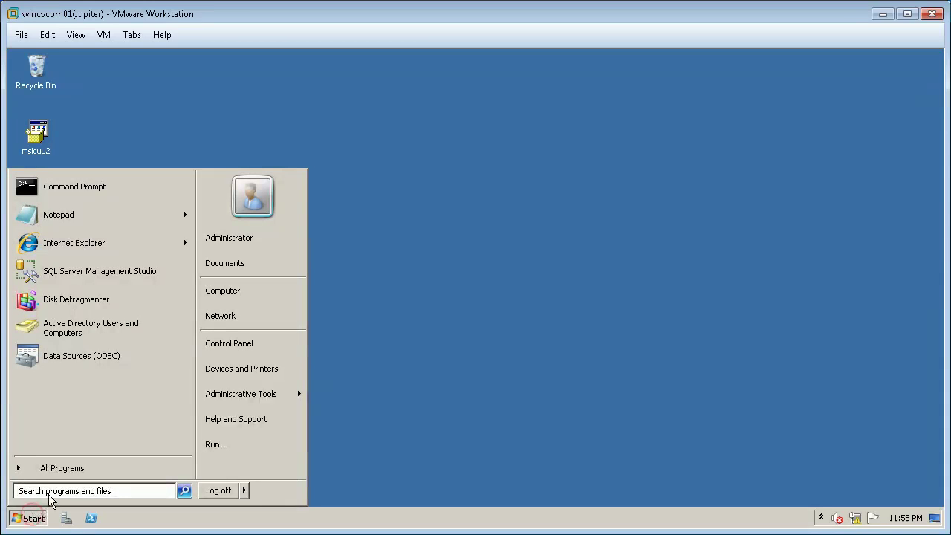
{"action": "left_click", "coordinate": [64, 471]}
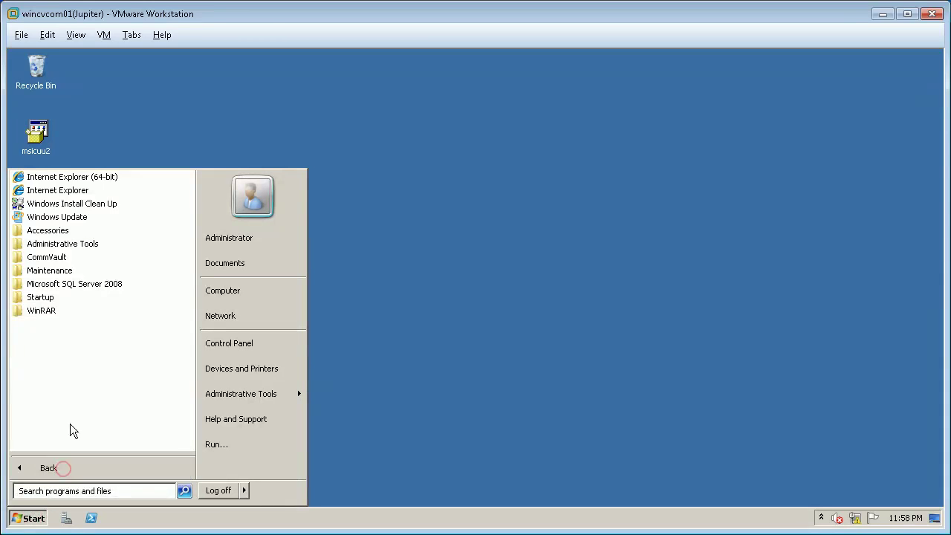
{"action": "left_click", "coordinate": [49, 230]}
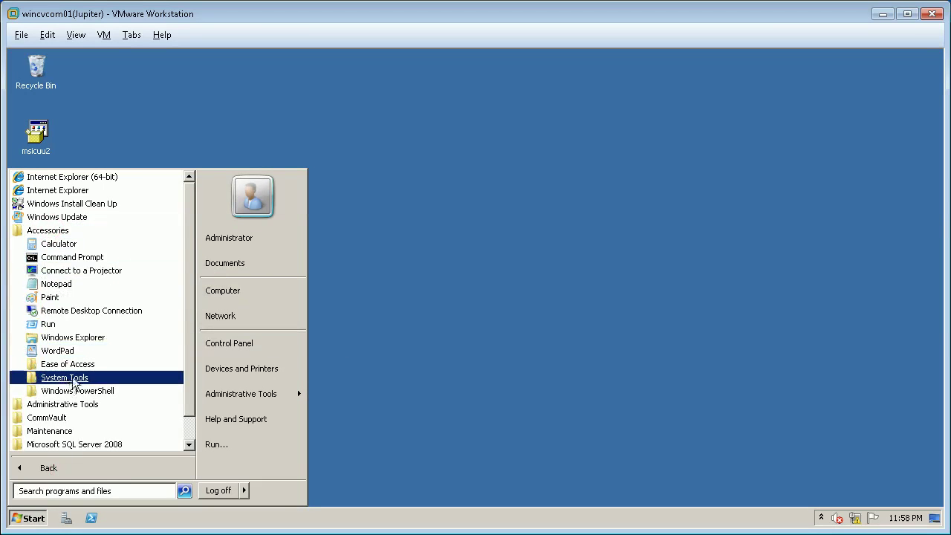
{"action": "left_click", "coordinate": [100, 383]}
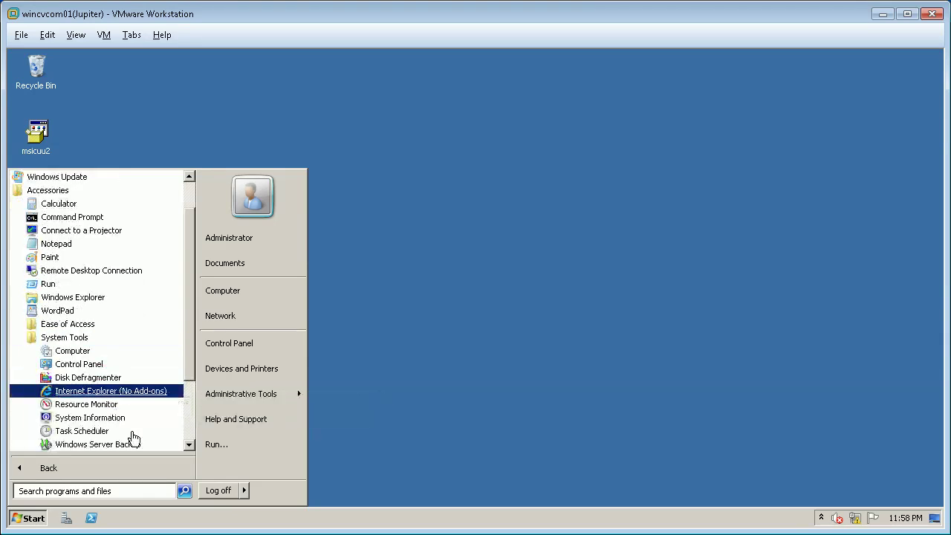
{"action": "left_click", "coordinate": [82, 431]}
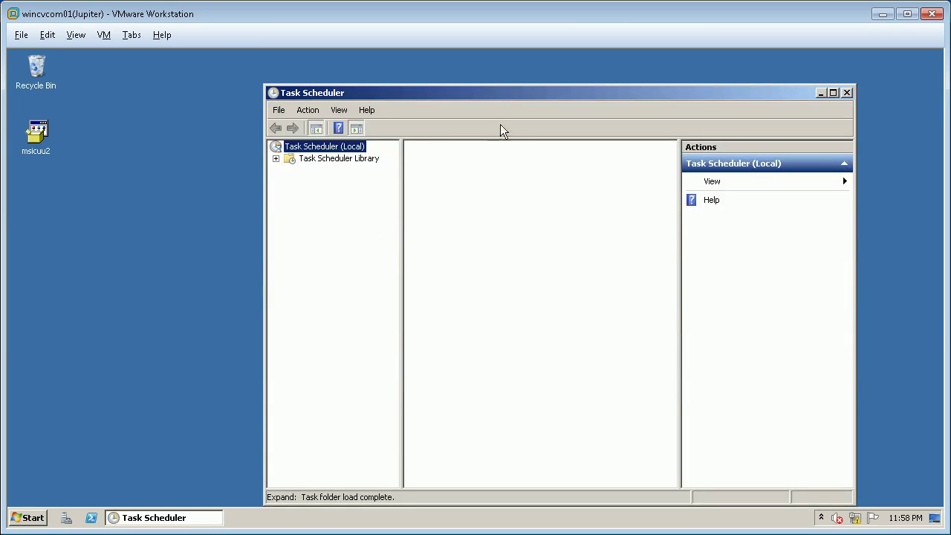
Start a new task in the Task Scheduler Library named CleanTempFiles and set it to run with highest privileges.
{"action": "double_click", "coordinate": [494, 91]}
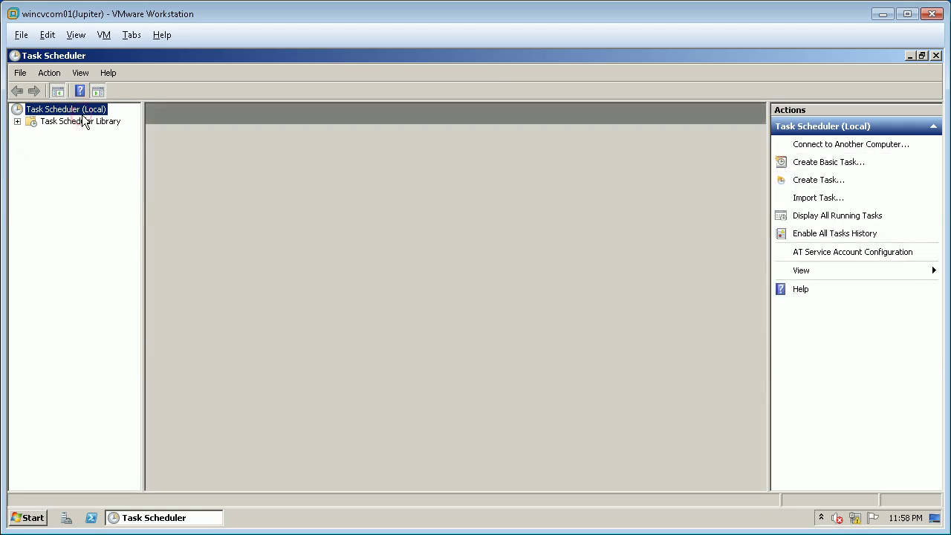
{"action": "left_click", "coordinate": [83, 120]}
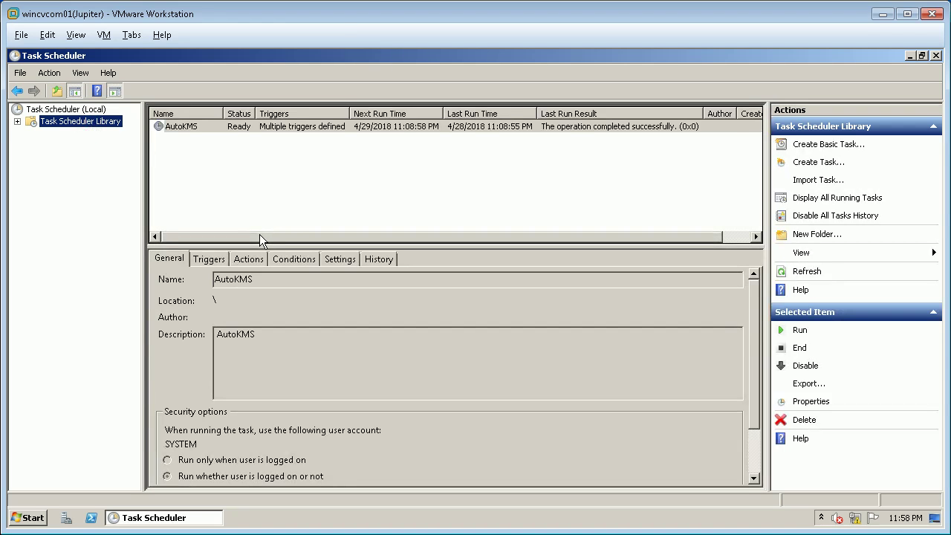
{"action": "right_click", "coordinate": [260, 188]}
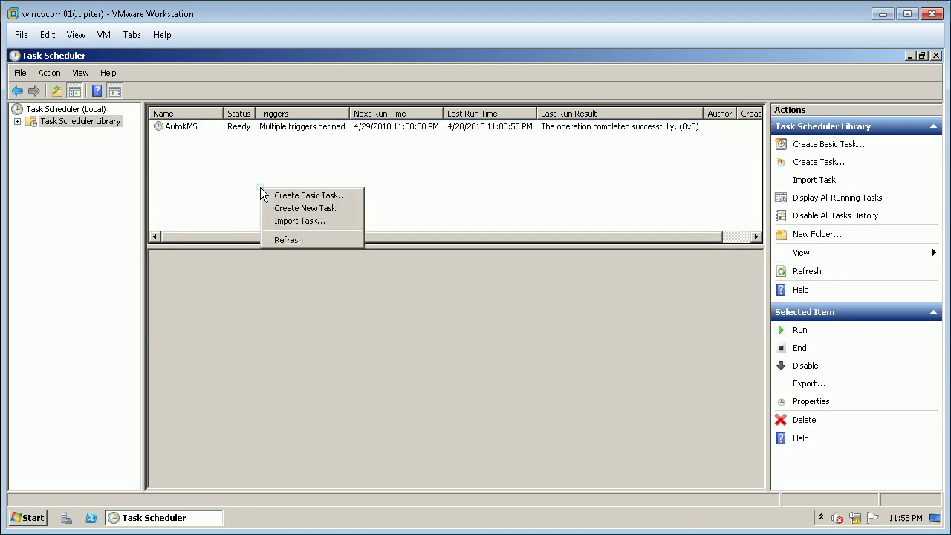
{"action": "left_click", "coordinate": [295, 210]}
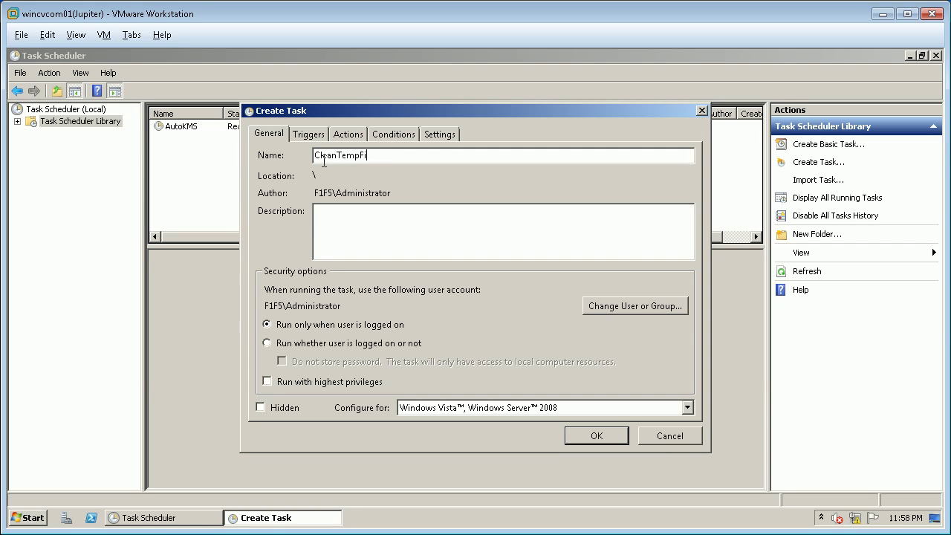
{"action": "left_click", "coordinate": [309, 381]}
Add an enabled trigger that begins the task at log on of any user and stops it if it runs longer than 1 hour.
{"action": "left_click", "coordinate": [309, 135]}
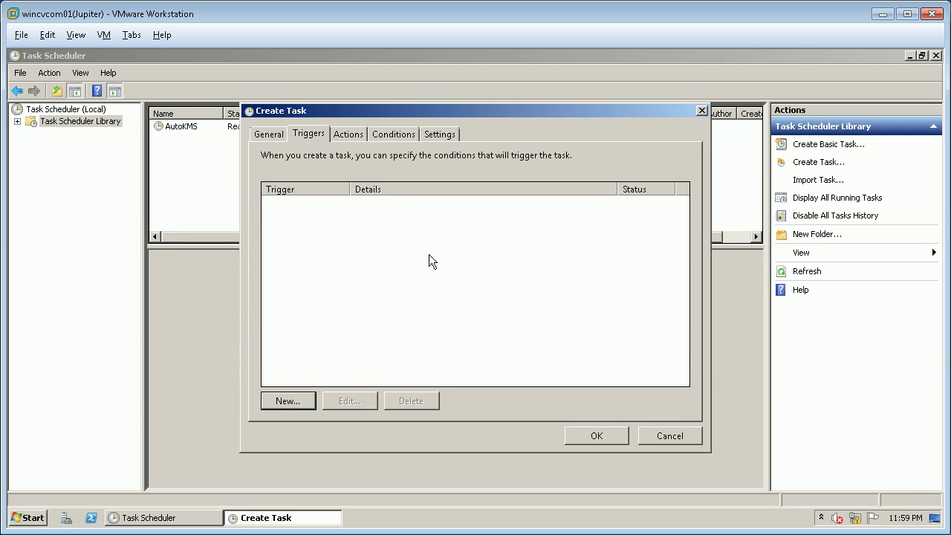
{"action": "left_click", "coordinate": [297, 400]}
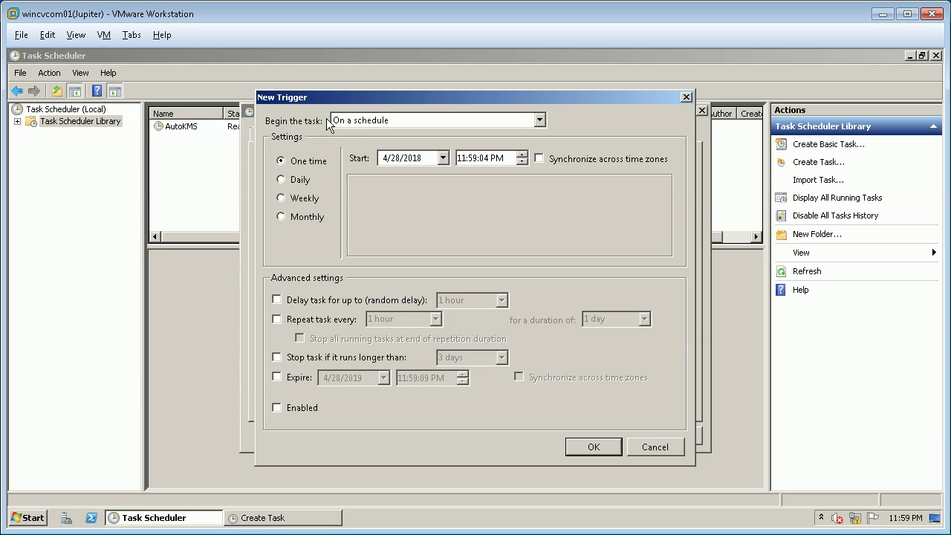
{"action": "left_click", "coordinate": [374, 123]}
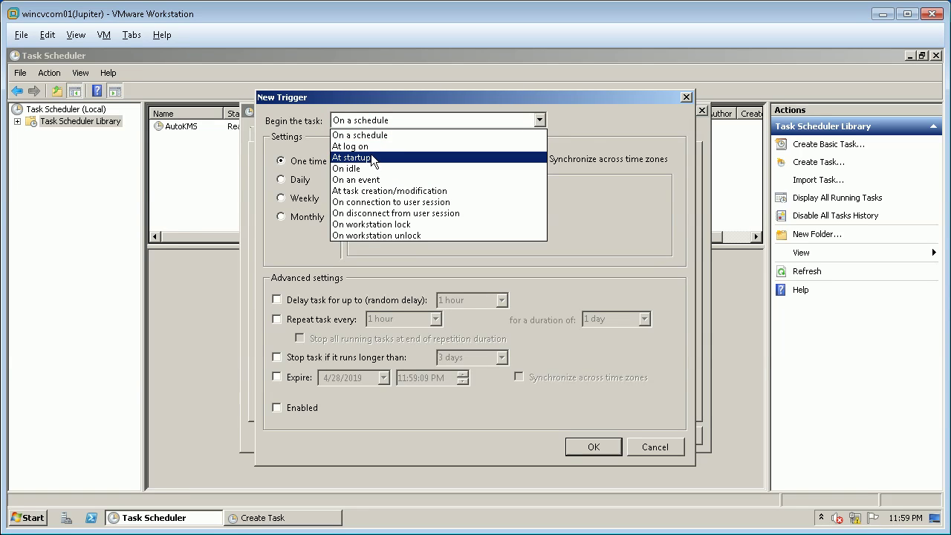
{"action": "left_click", "coordinate": [373, 148]}
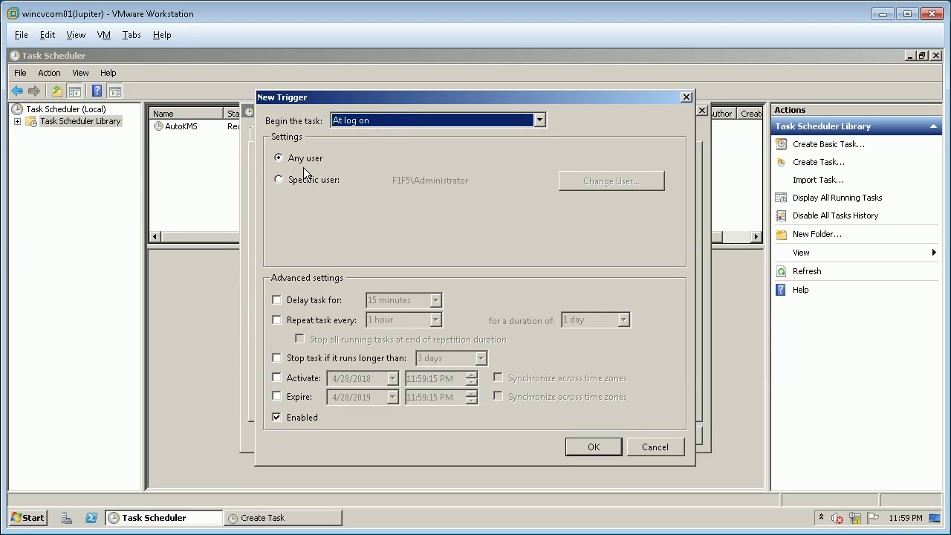
{"action": "left_click", "coordinate": [322, 357]}
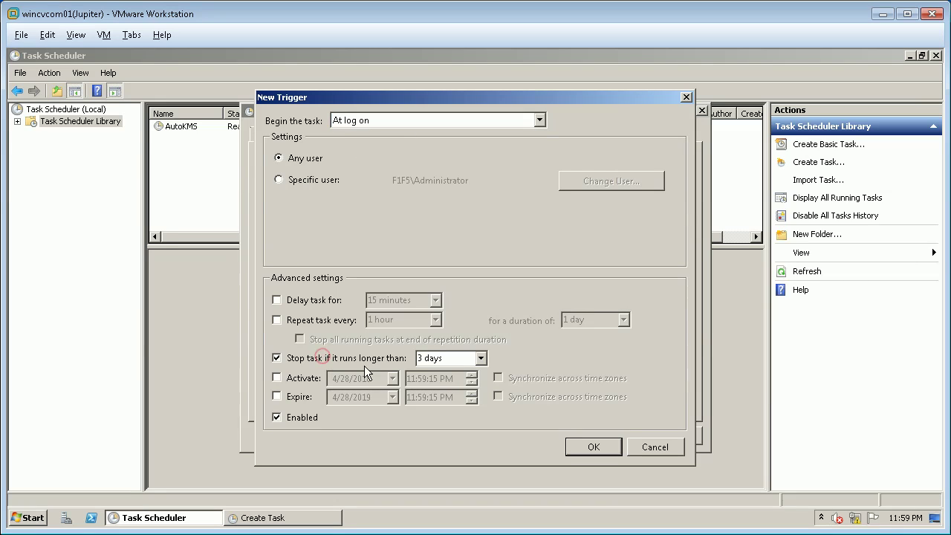
{"action": "left_click", "coordinate": [480, 358]}
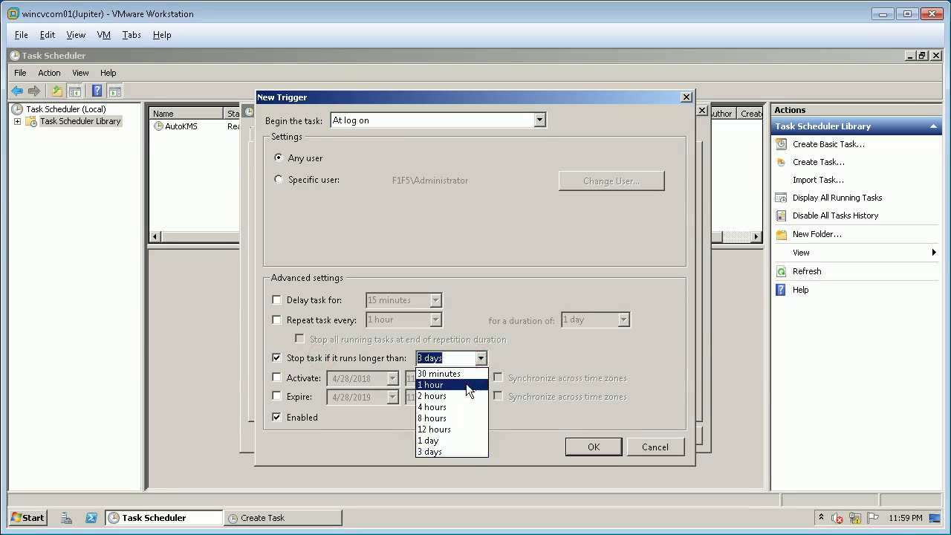
{"action": "left_click", "coordinate": [467, 386]}
{"action": "left_click", "coordinate": [593, 448]}
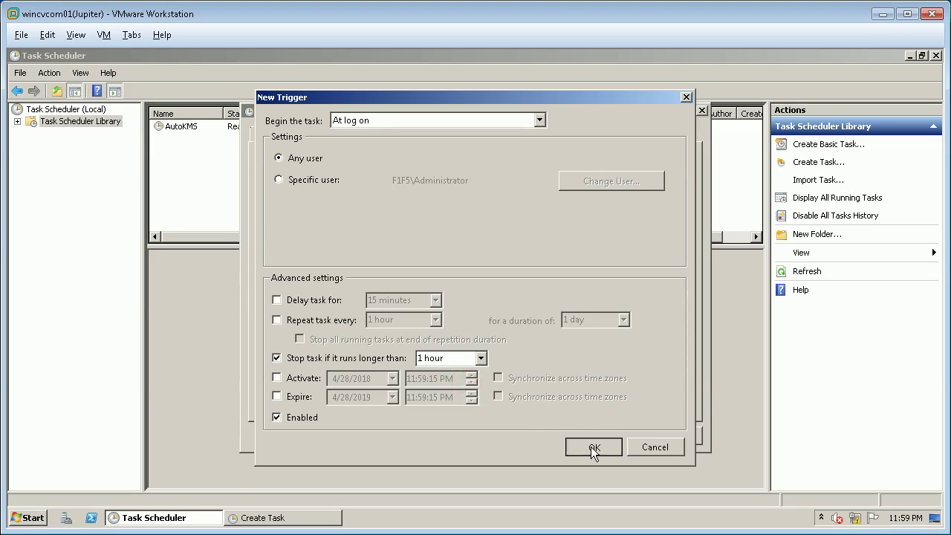
Add a start-a-program action to the task that runs C:\Temp\CleanTempFiles.bat.
{"action": "left_click", "coordinate": [347, 135]}
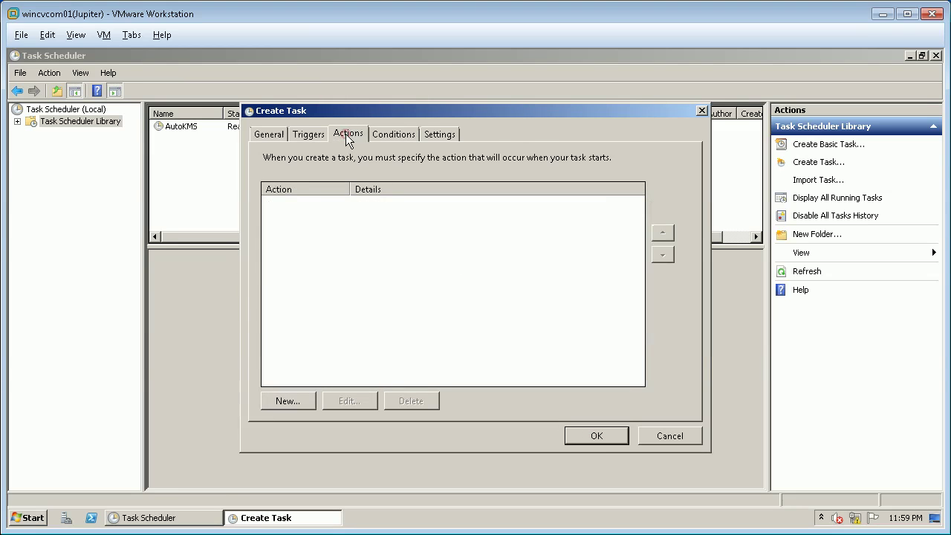
{"action": "left_click", "coordinate": [300, 401]}
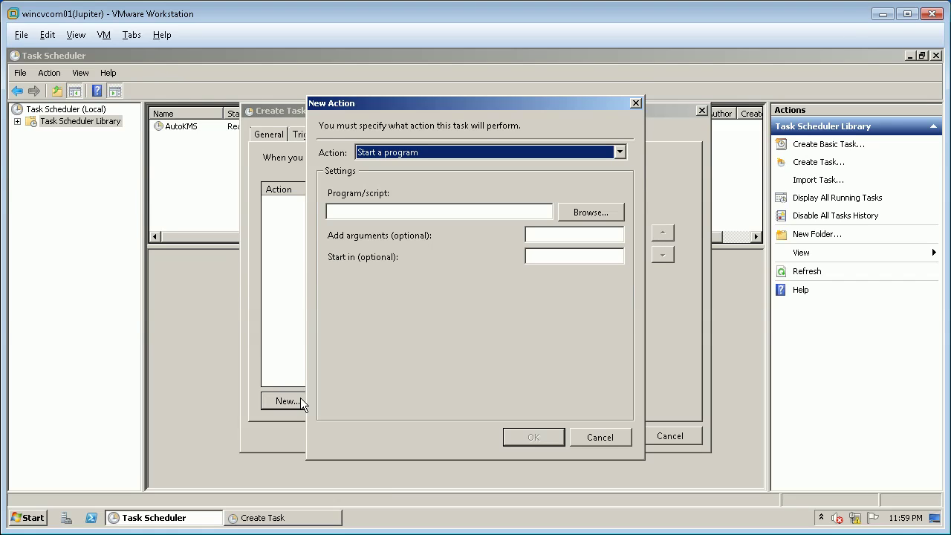
{"action": "left_click", "coordinate": [593, 216]}
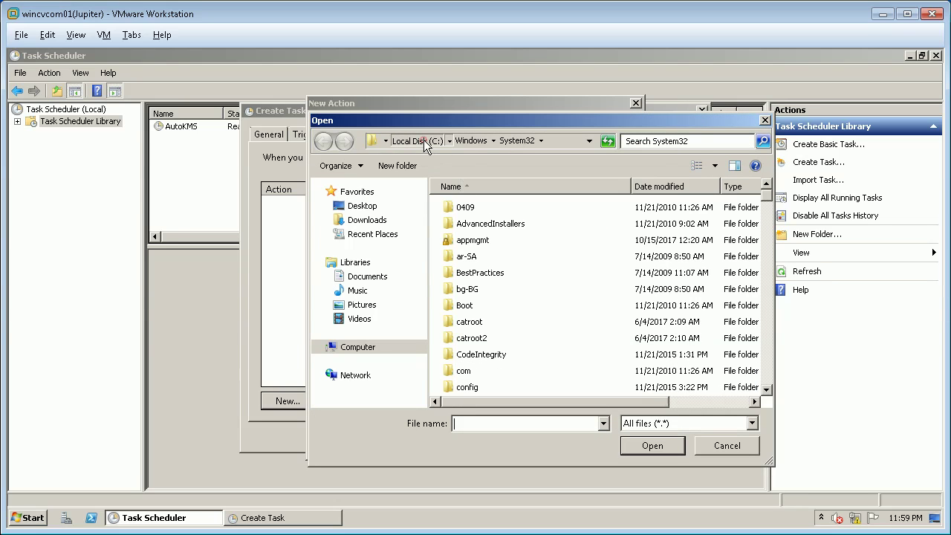
{"action": "left_click", "coordinate": [420, 141]}
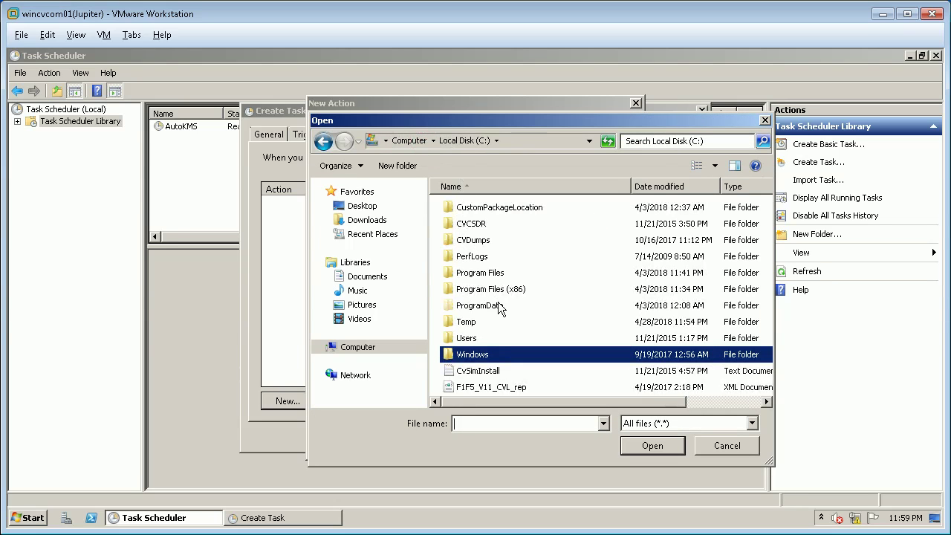
{"action": "double_click", "coordinate": [468, 321]}
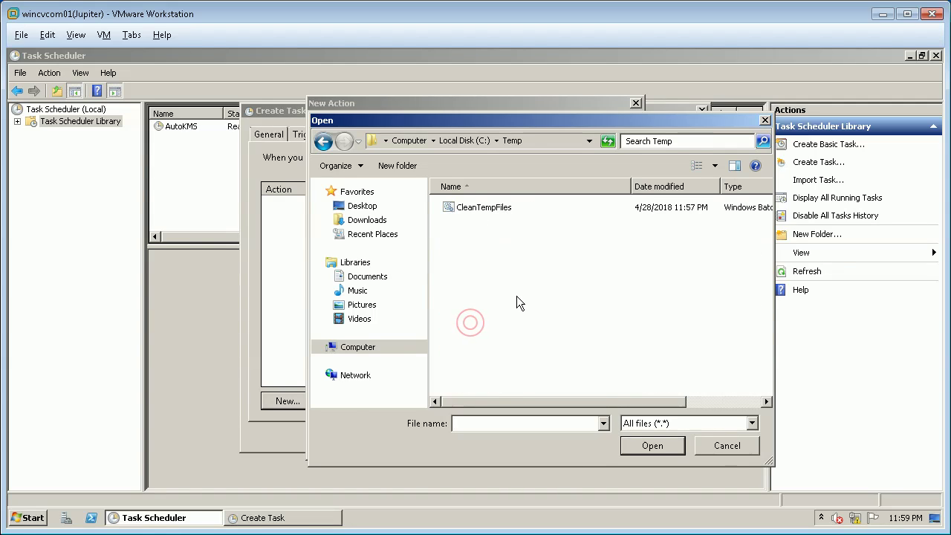
{"action": "double_click", "coordinate": [478, 209]}
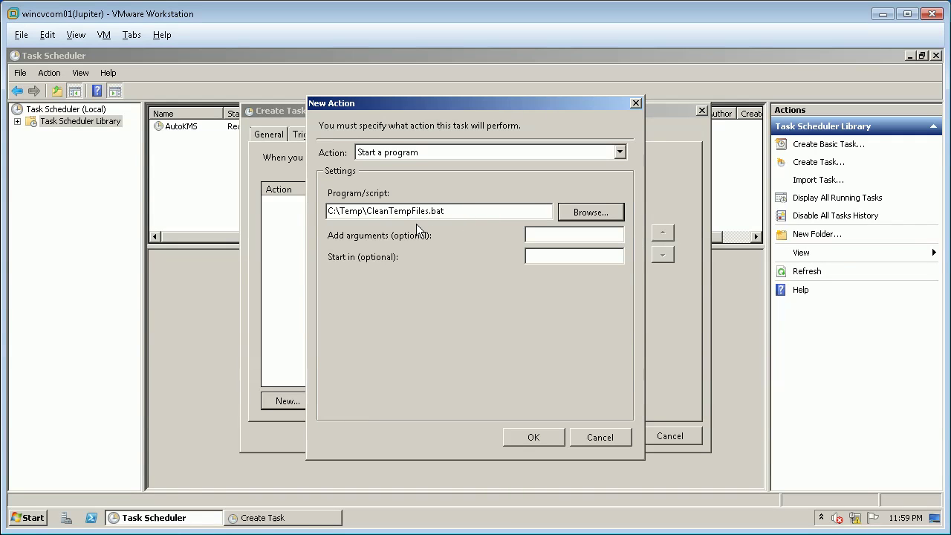
{"action": "left_click", "coordinate": [543, 434]}
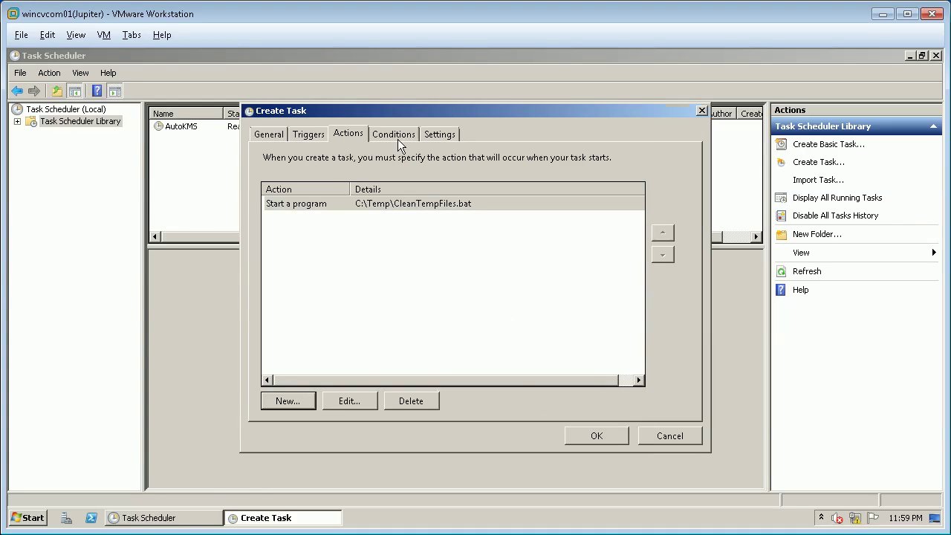
Set the task to stop if it runs longer than 1 hour, save it, and close Task Scheduler.
{"action": "left_click", "coordinate": [397, 139]}
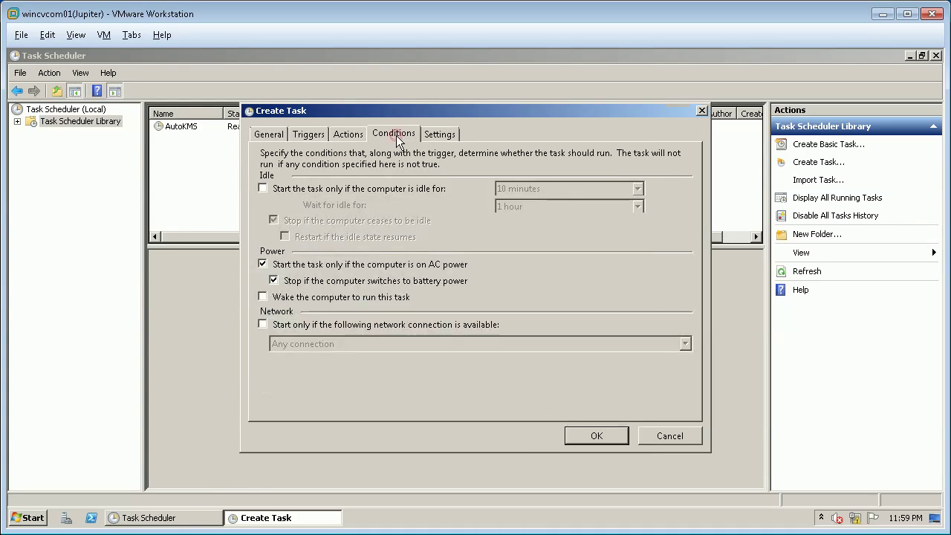
{"action": "left_click", "coordinate": [437, 135]}
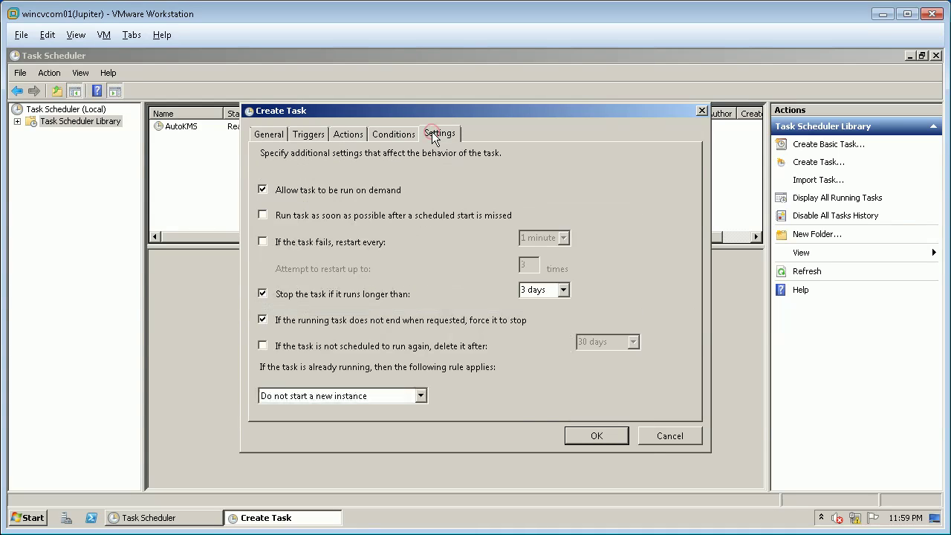
{"action": "left_click", "coordinate": [554, 290]}
{"action": "left_click", "coordinate": [552, 306]}
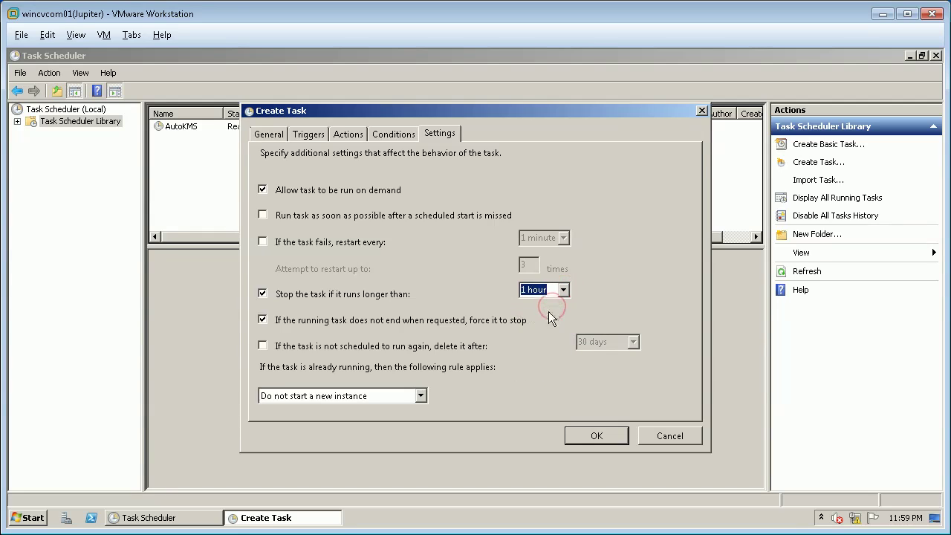
{"action": "left_click", "coordinate": [575, 437]}
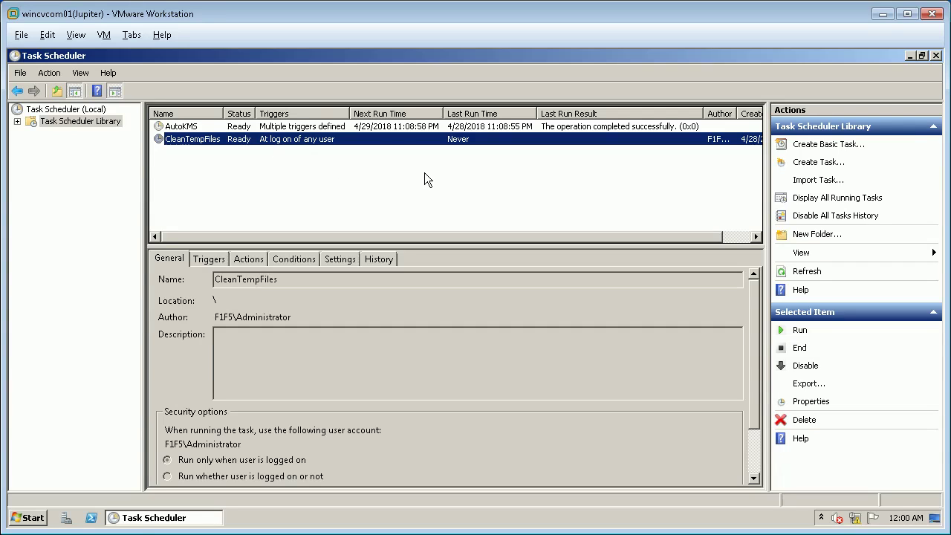
{"action": "left_click", "coordinate": [936, 57]}
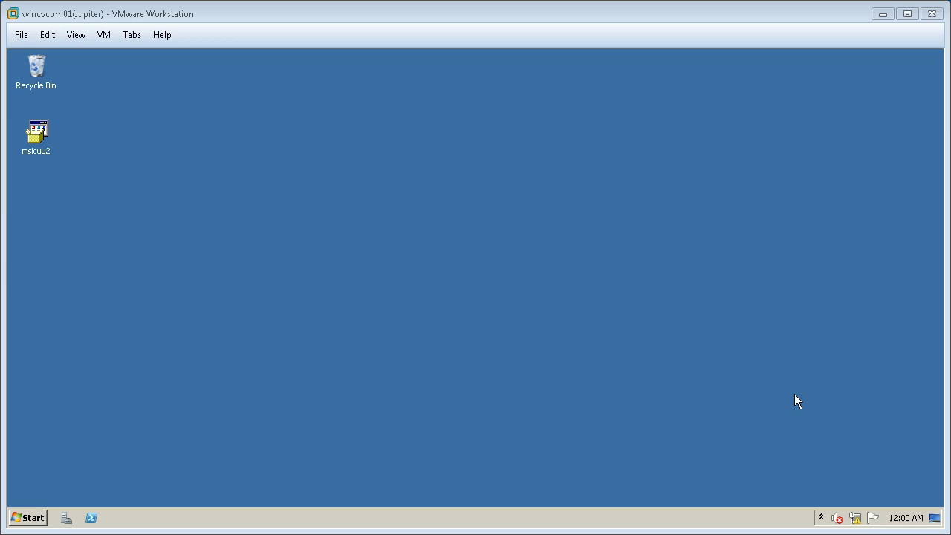
Show the computer's drives in Details view, check the total size and free space of drive C:, and close the window.
{"action": "left_click", "coordinate": [239, 354]}
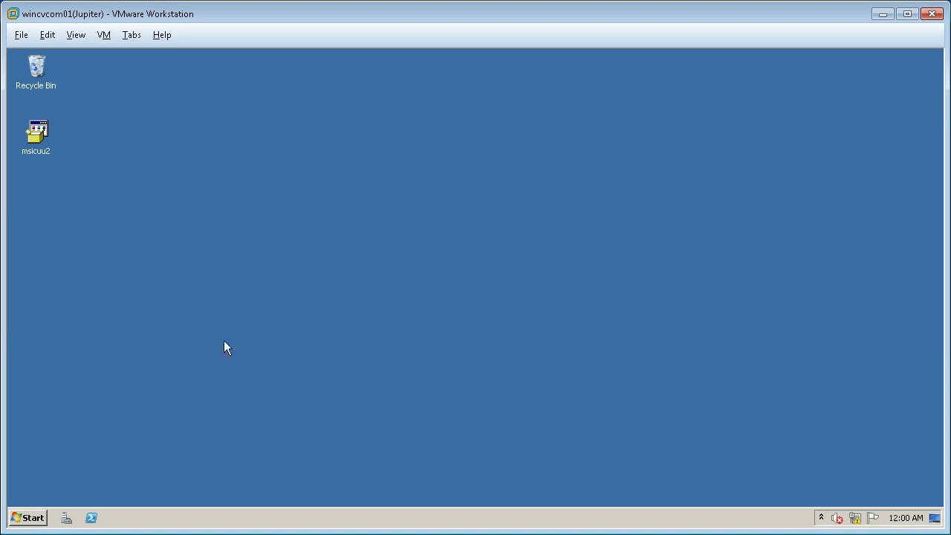
{"action": "left_click", "coordinate": [31, 517]}
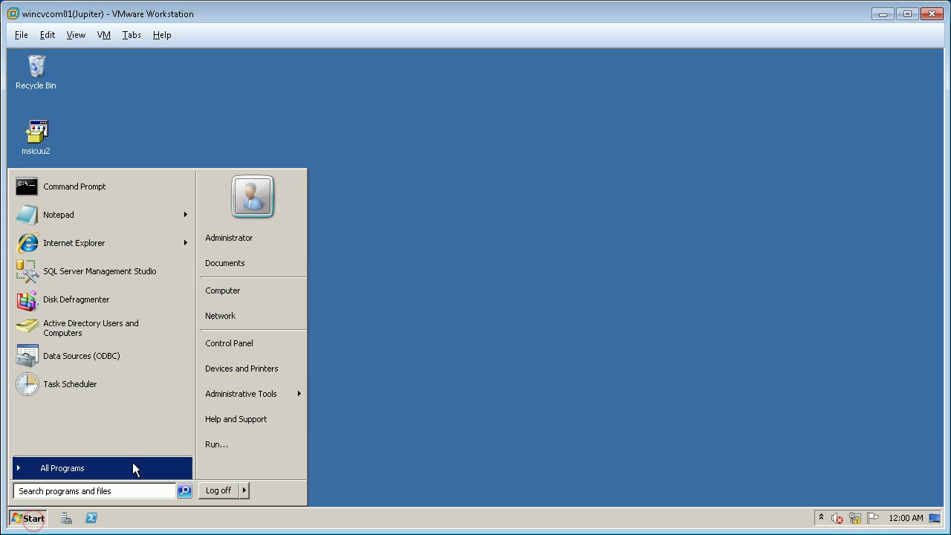
{"action": "left_click", "coordinate": [245, 292]}
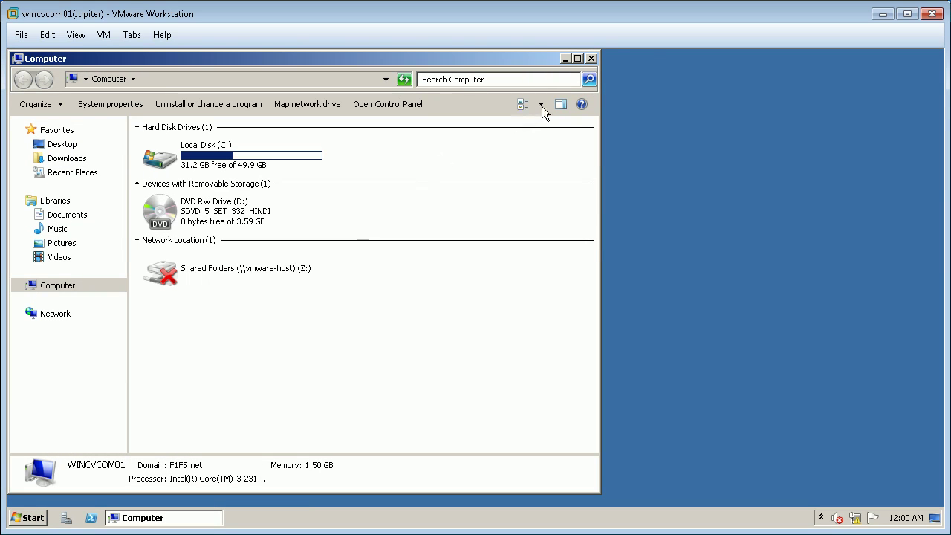
{"action": "left_click", "coordinate": [542, 105]}
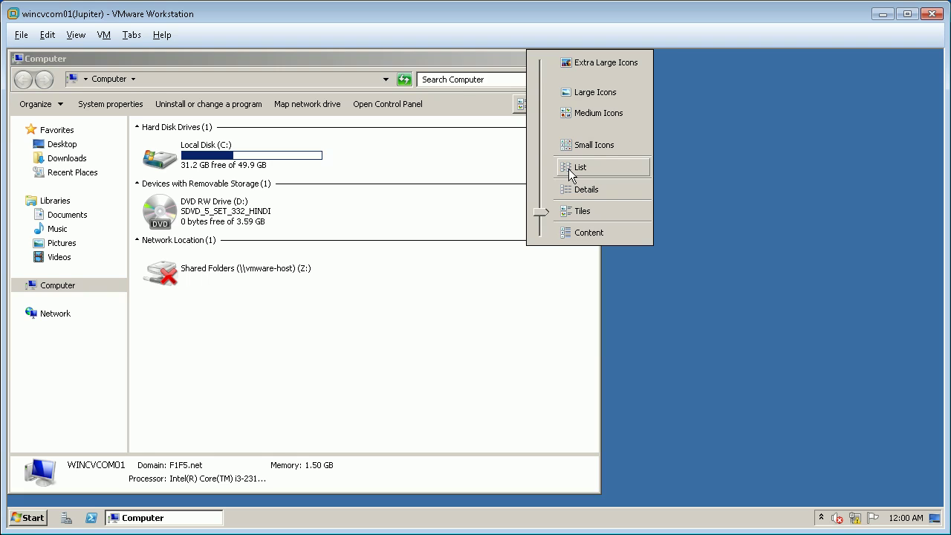
{"action": "left_click", "coordinate": [573, 191]}
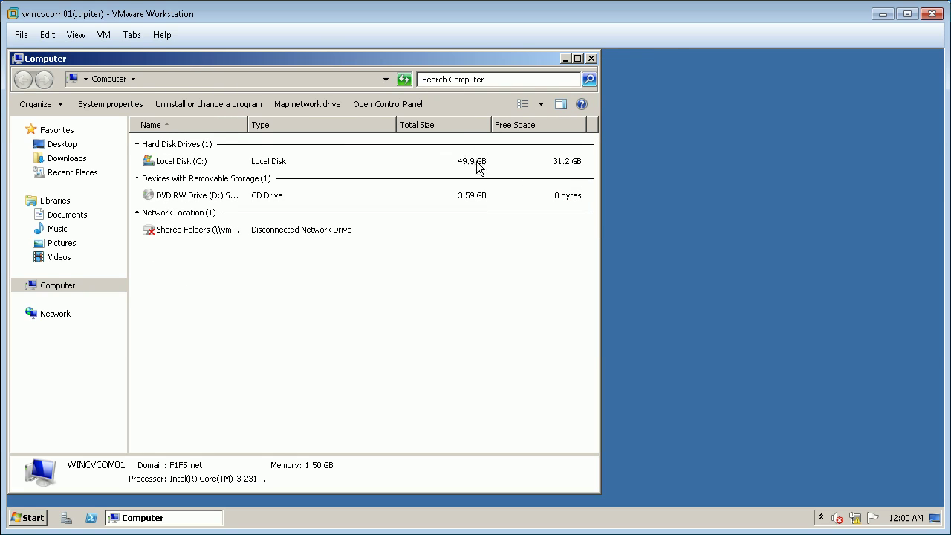
{"action": "double_click", "coordinate": [397, 124]}
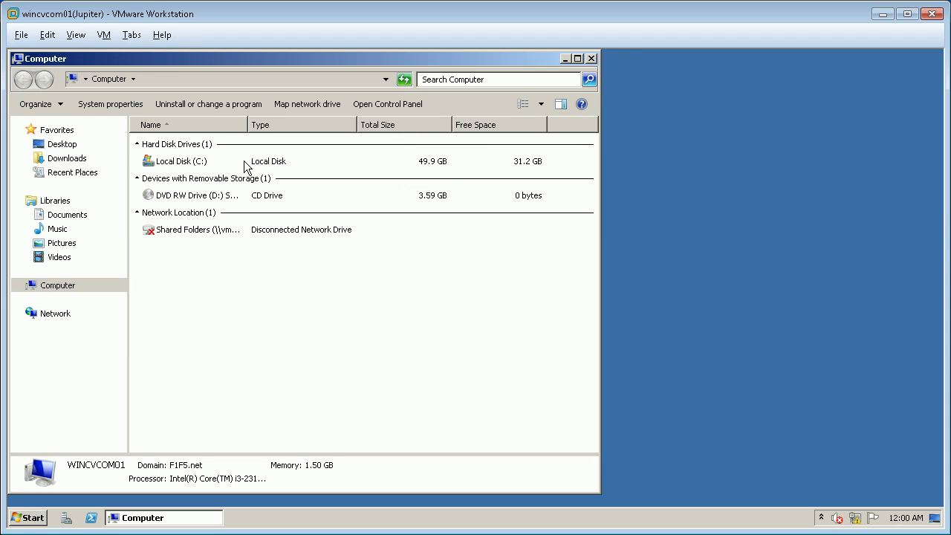
{"action": "left_click", "coordinate": [432, 165]}
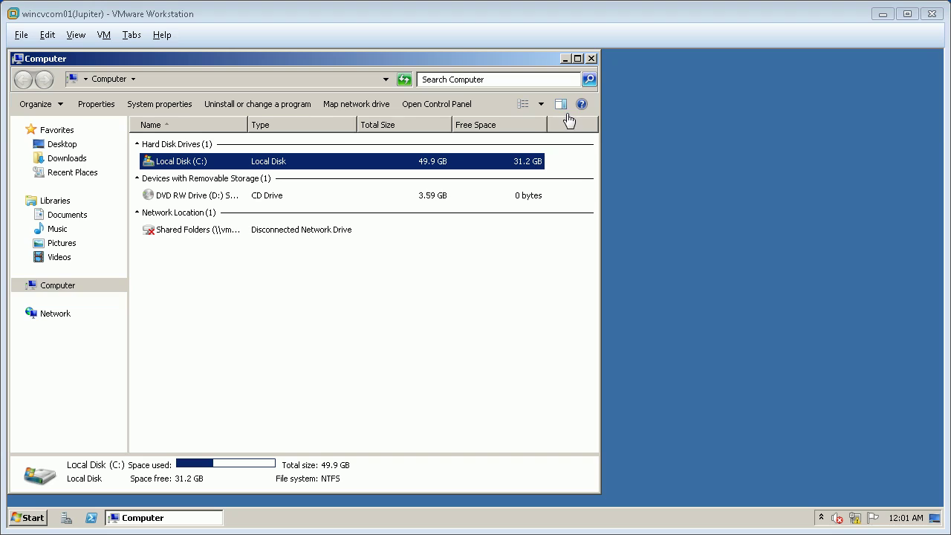
{"action": "left_click", "coordinate": [590, 58]}
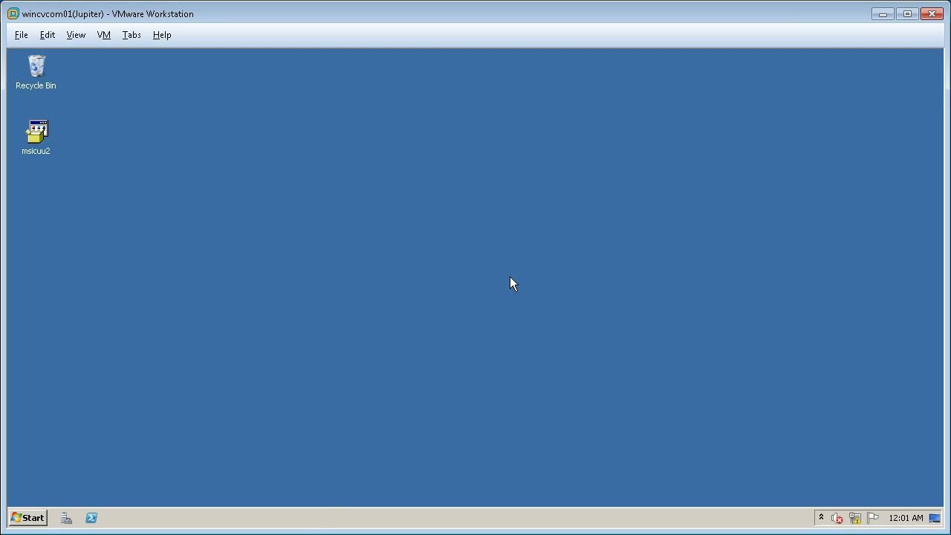
Open Task Manager and list the running processes sorted by image name.
{"action": "right_click", "coordinate": [321, 519]}
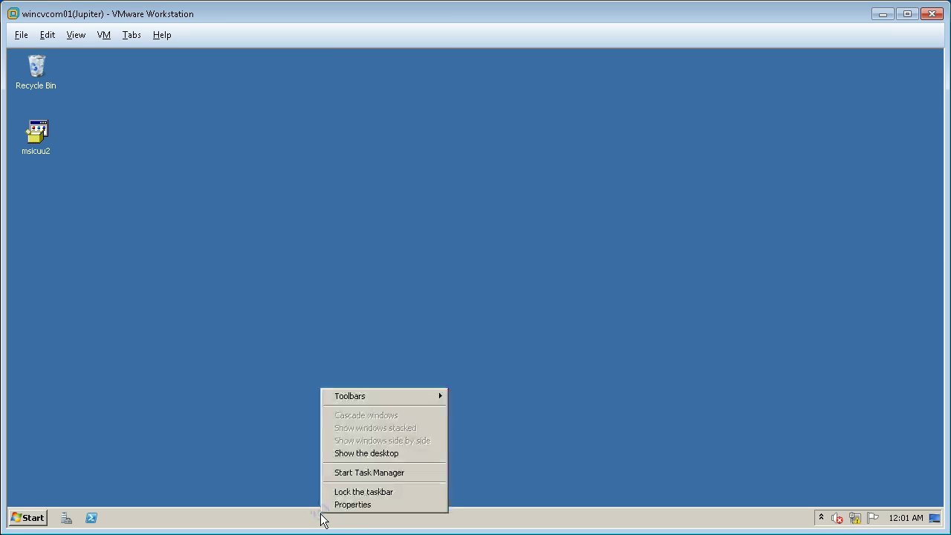
{"action": "left_click", "coordinate": [358, 473]}
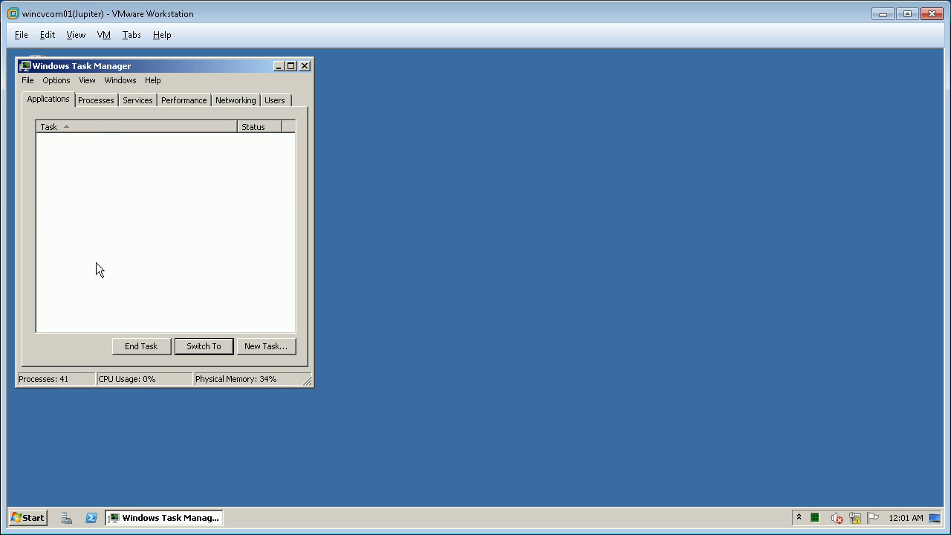
{"action": "left_click", "coordinate": [97, 100]}
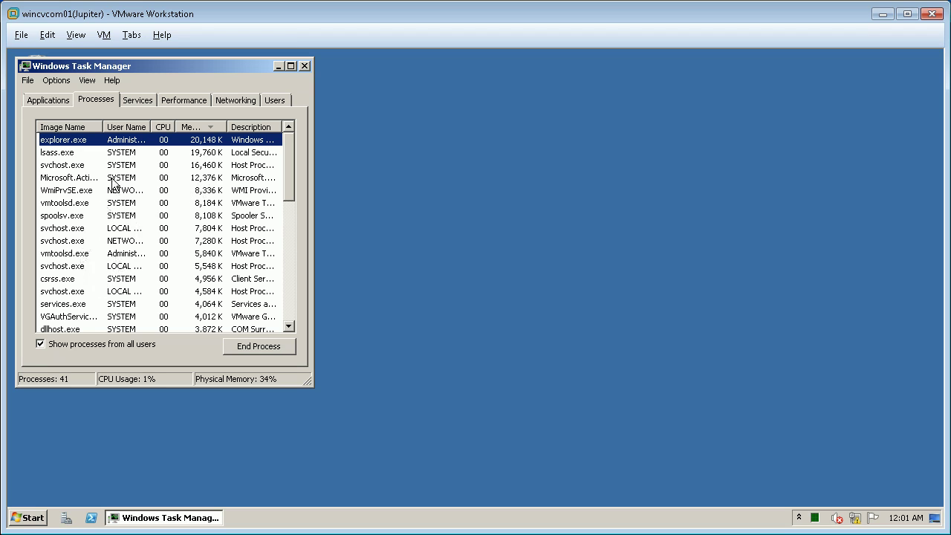
{"action": "left_click", "coordinate": [84, 127]}
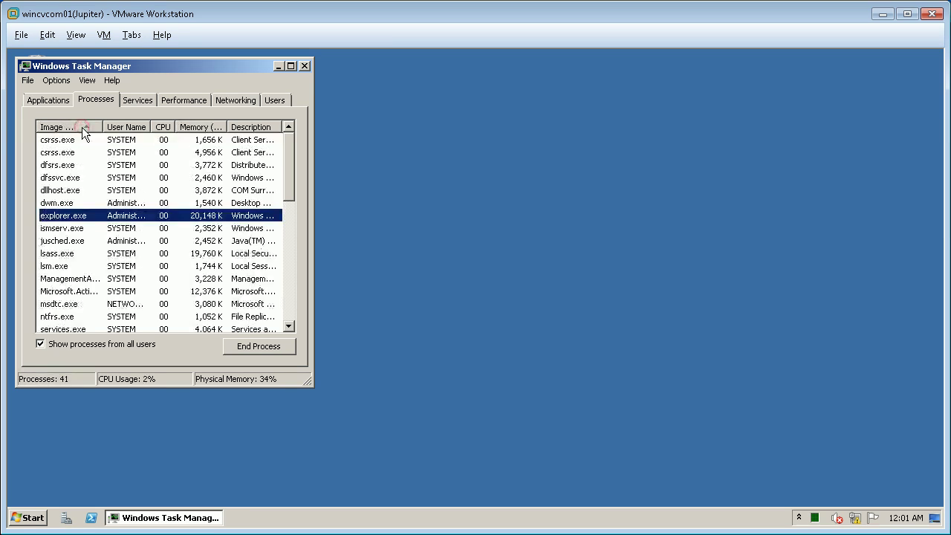
Go from the jusched.exe process to its associated services and look through the services list.
{"action": "left_click", "coordinate": [79, 241]}
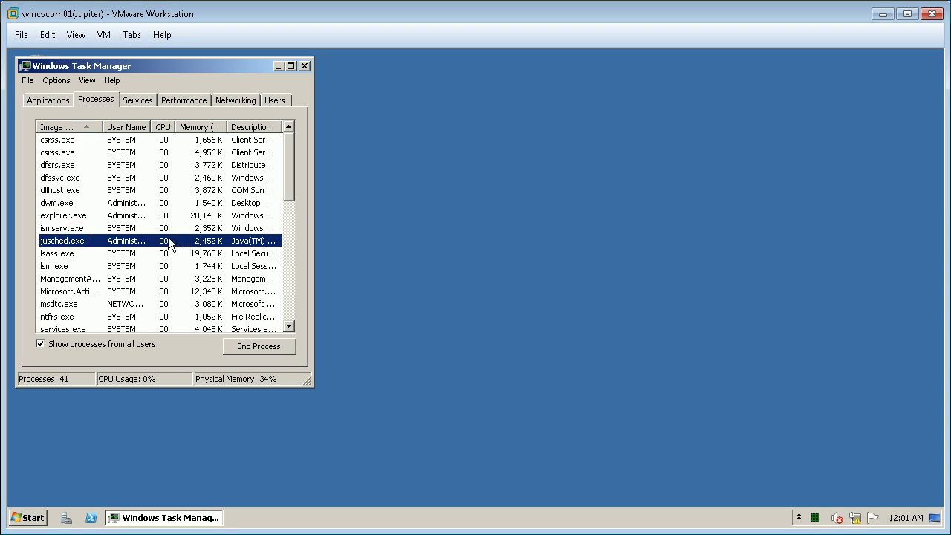
{"action": "right_click", "coordinate": [81, 241]}
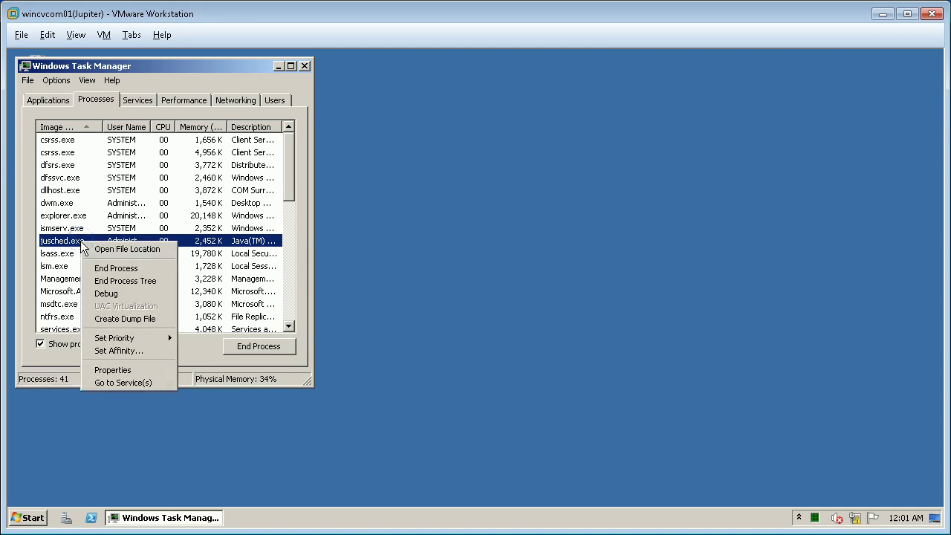
{"action": "left_click", "coordinate": [125, 380]}
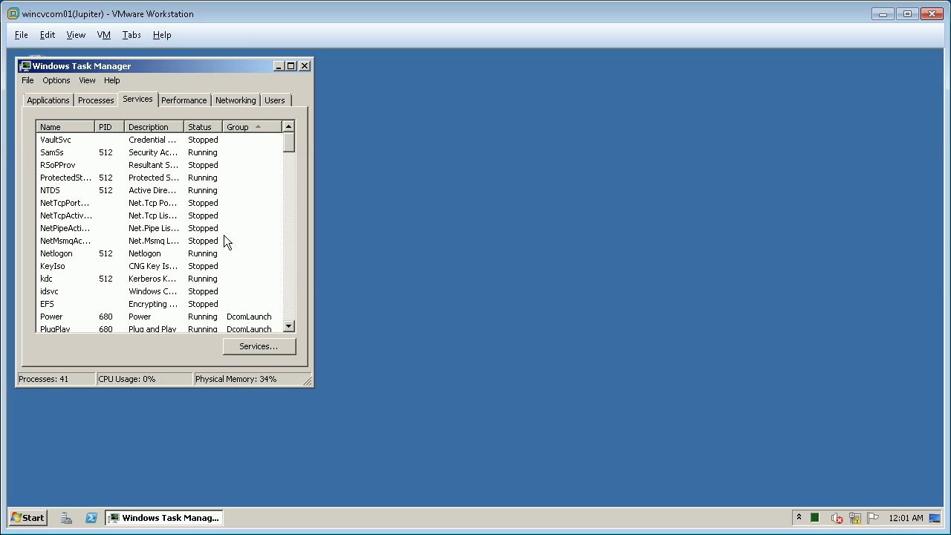
{"action": "scroll", "coordinate": [221, 241], "scroll_direction": "down", "scroll_amount": 2}
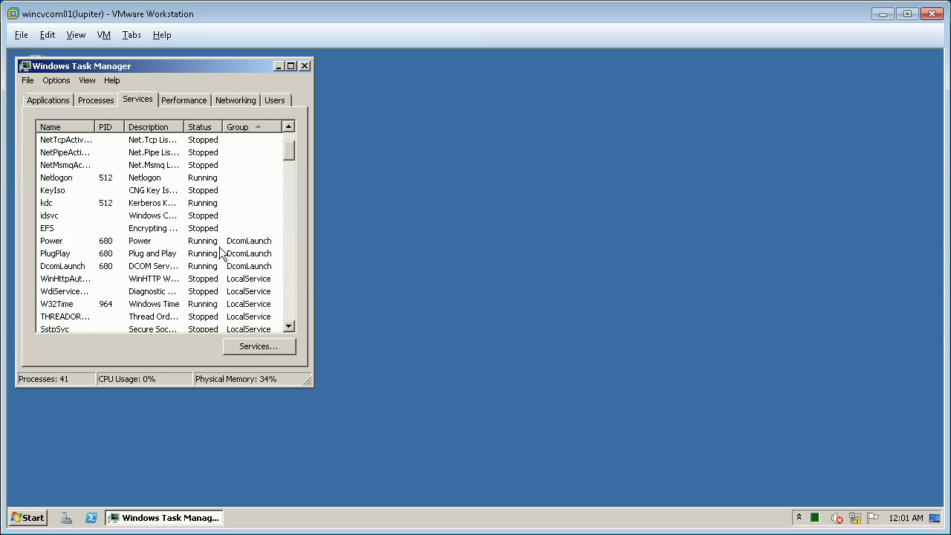
{"action": "scroll", "coordinate": [219, 248], "scroll_direction": "up", "scroll_amount": 2}
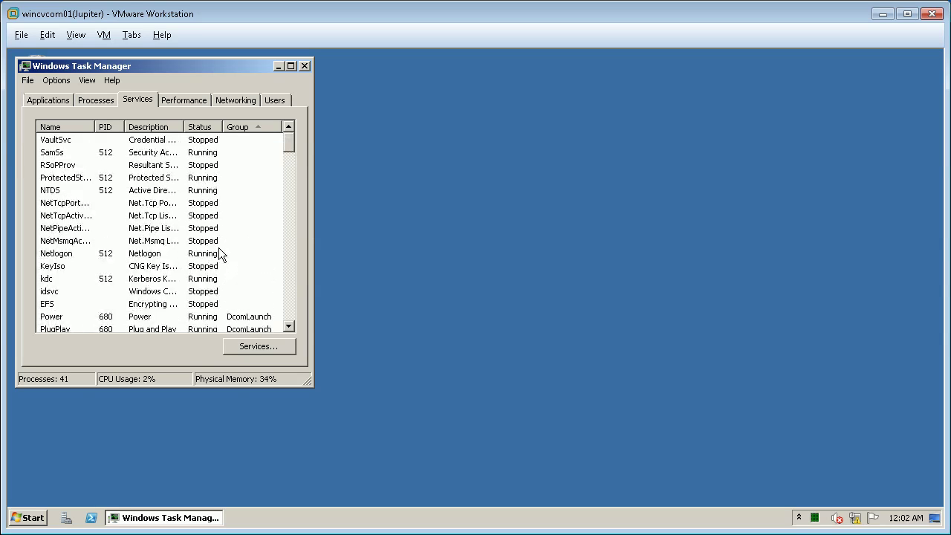
Show the start and stop options for the SamSs service, switch to the process list, and return to the services.
{"action": "left_click", "coordinate": [113, 153]}
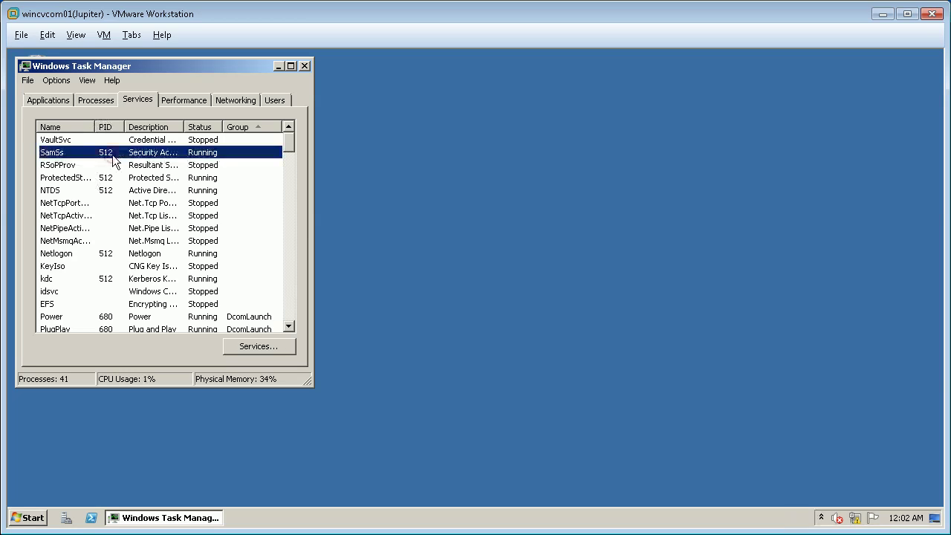
{"action": "right_click", "coordinate": [112, 154]}
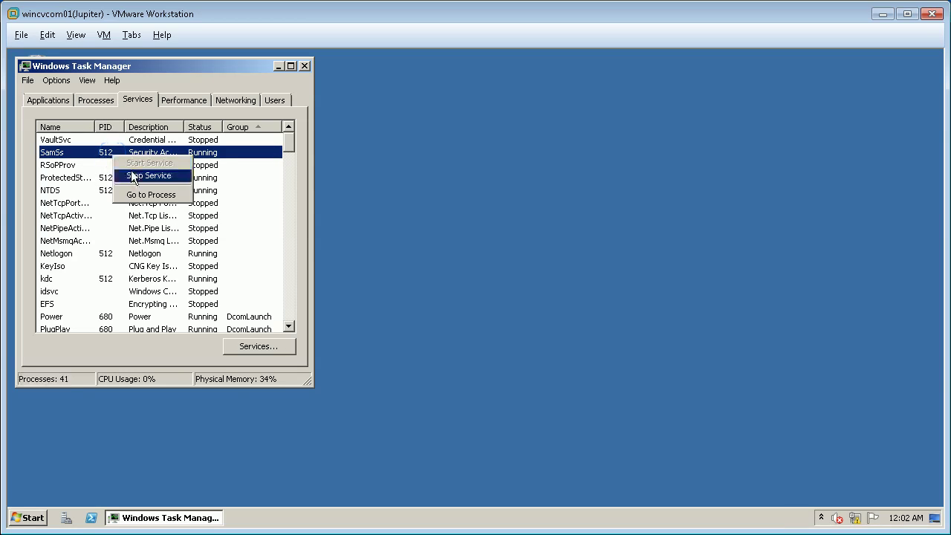
{"action": "left_click", "coordinate": [95, 100]}
{"action": "left_click", "coordinate": [137, 100]}
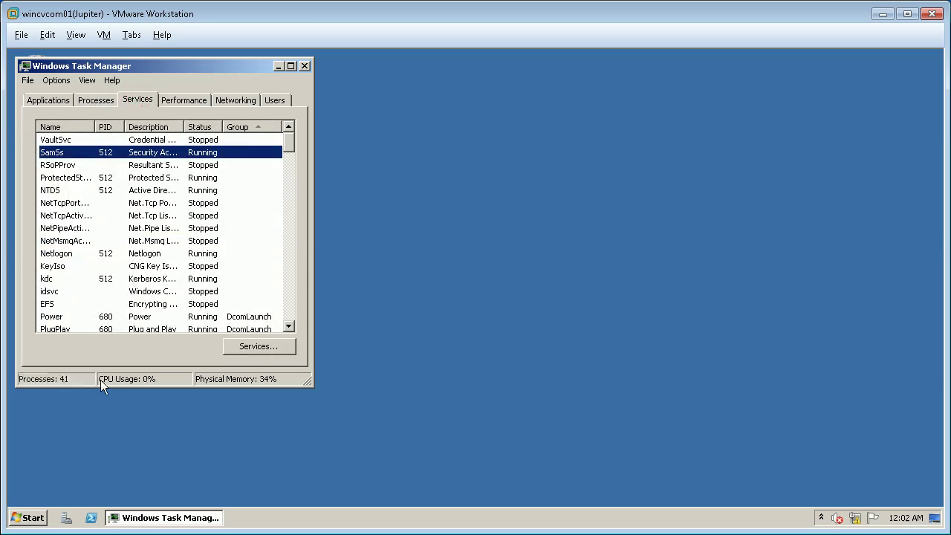
Open the Services list in Server Manager, maximize the window, and widen the Name column.
{"action": "left_click", "coordinate": [35, 523]}
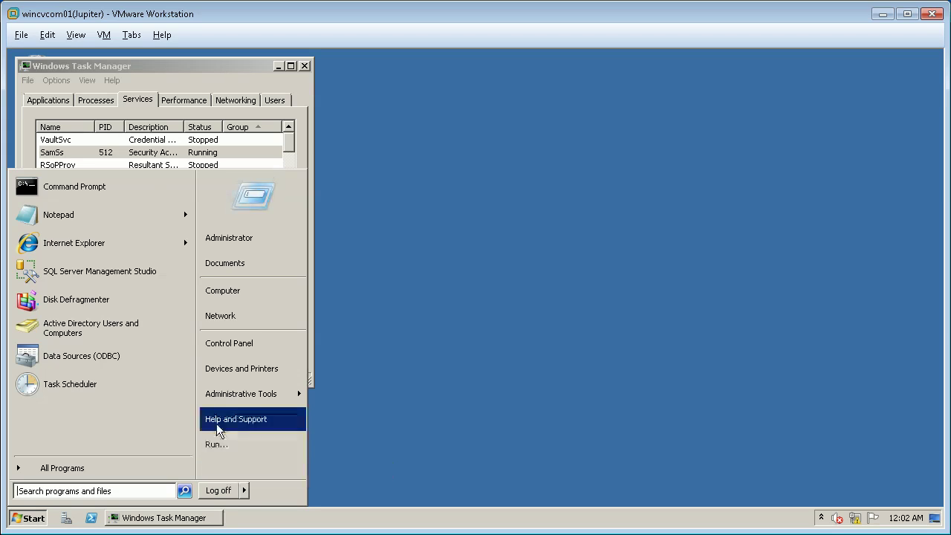
{"action": "right_click", "coordinate": [269, 291]}
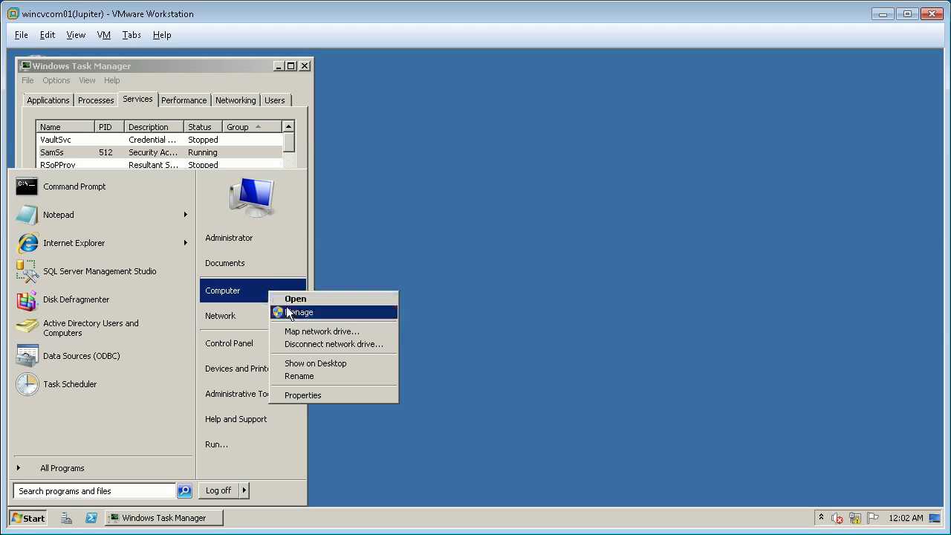
{"action": "key", "text": "Escape"}
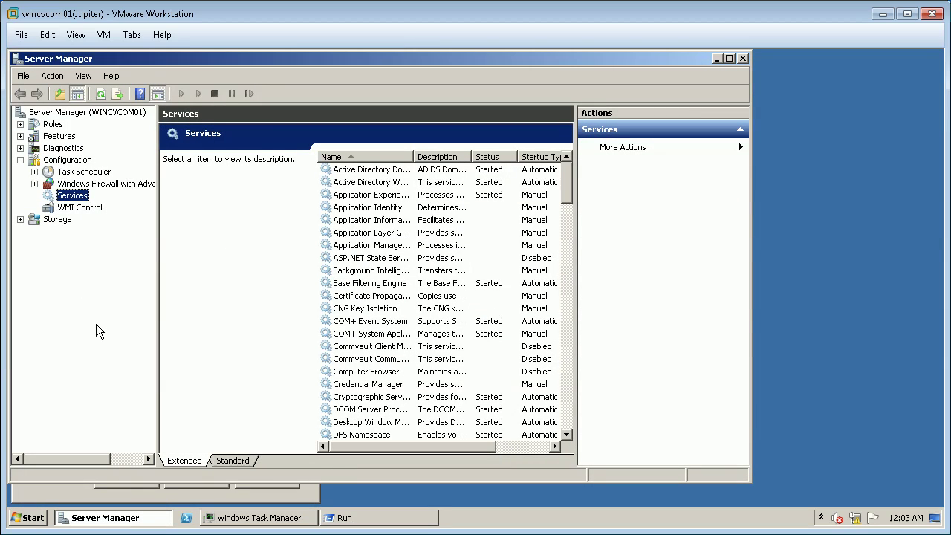
{"action": "double_click", "coordinate": [436, 56]}
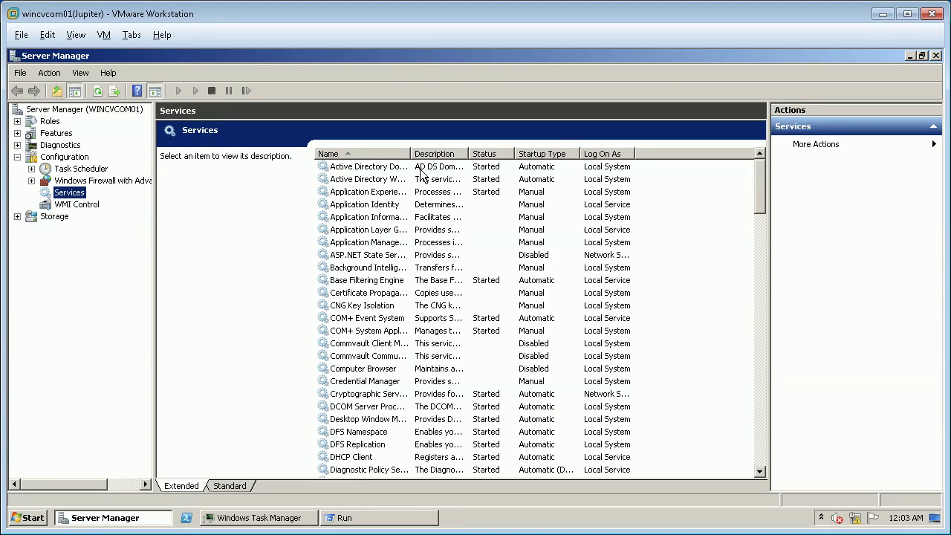
{"action": "left_click_drag", "start_coordinate": [410, 153], "coordinate": [439, 153]}
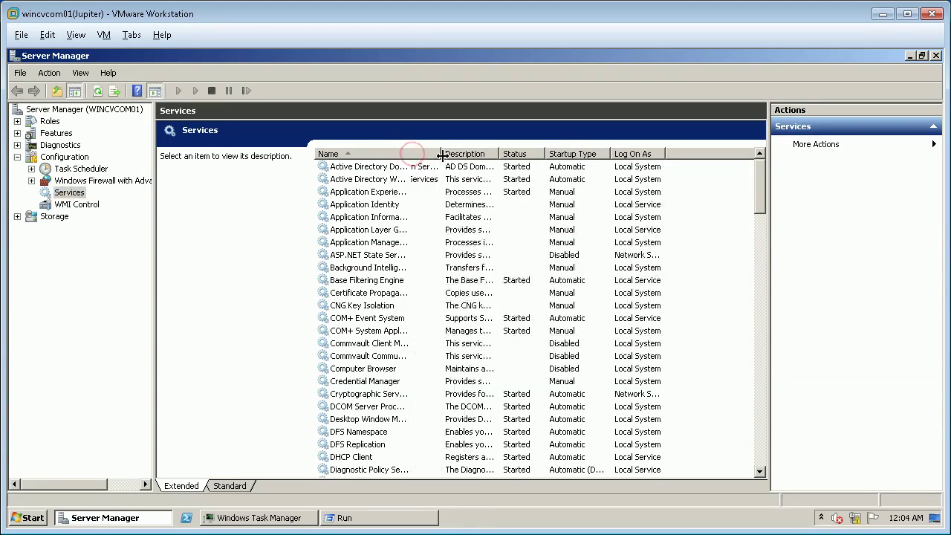
Open the COM+ Event System service's properties, choose Disabled as its startup type, and cancel the change.
{"action": "double_click", "coordinate": [362, 308]}
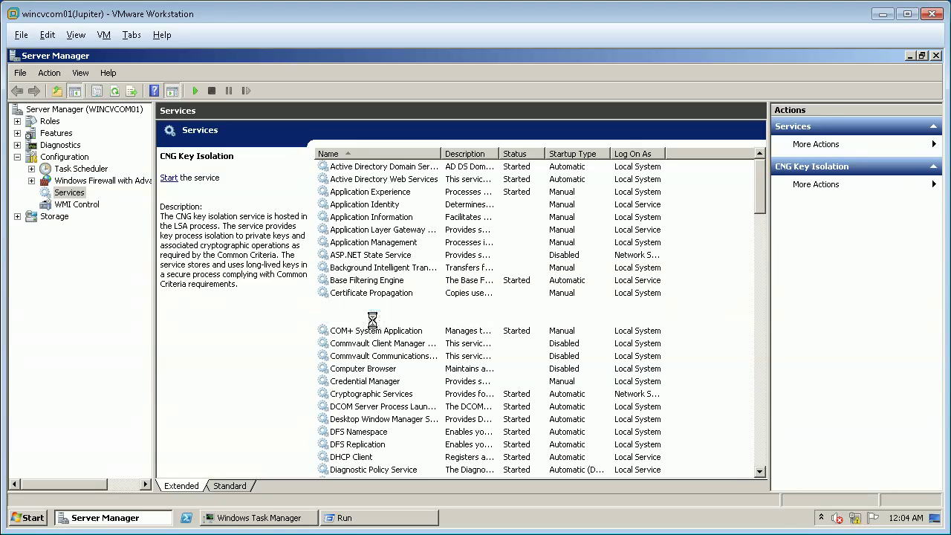
{"action": "left_click", "coordinate": [370, 319]}
{"action": "right_click", "coordinate": [371, 320]}
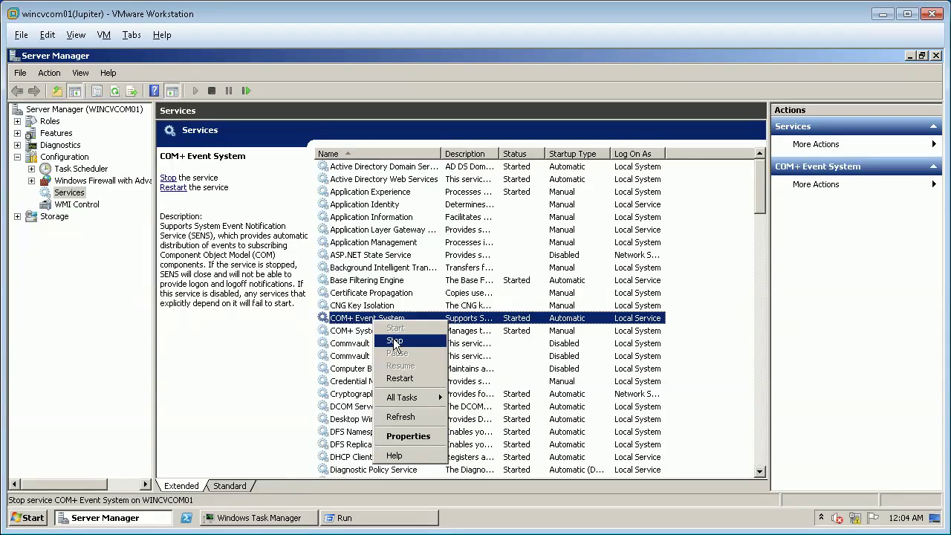
{"action": "left_click", "coordinate": [396, 438]}
{"action": "left_click", "coordinate": [458, 267]}
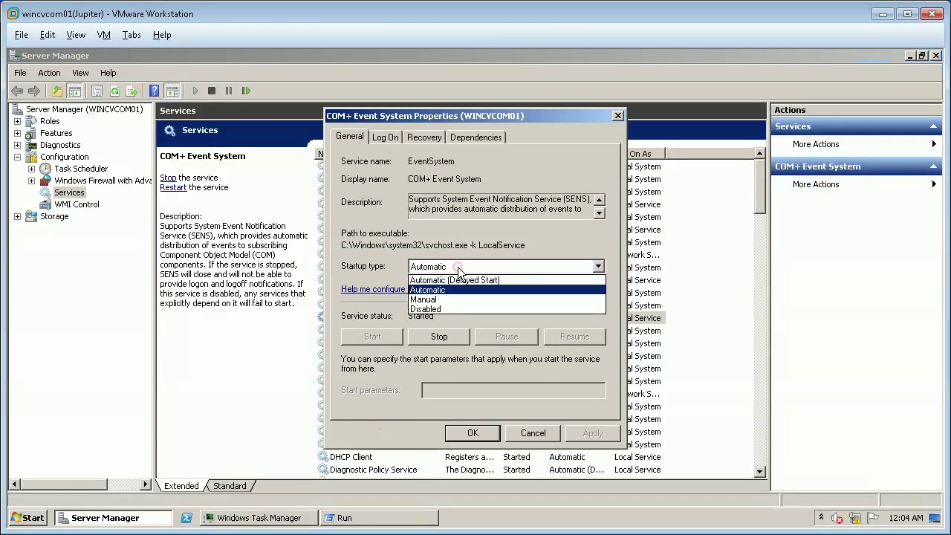
{"action": "left_click", "coordinate": [452, 308]}
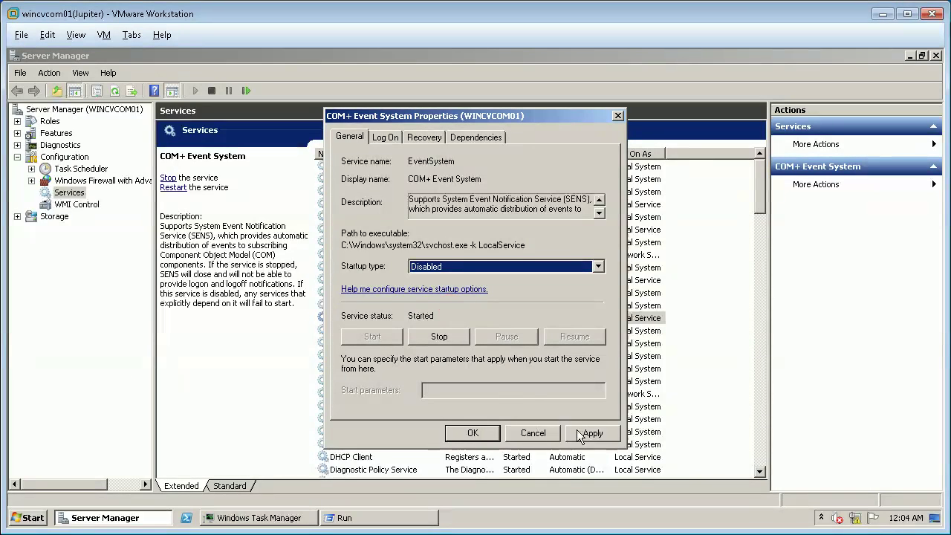
{"action": "left_click", "coordinate": [533, 433]}
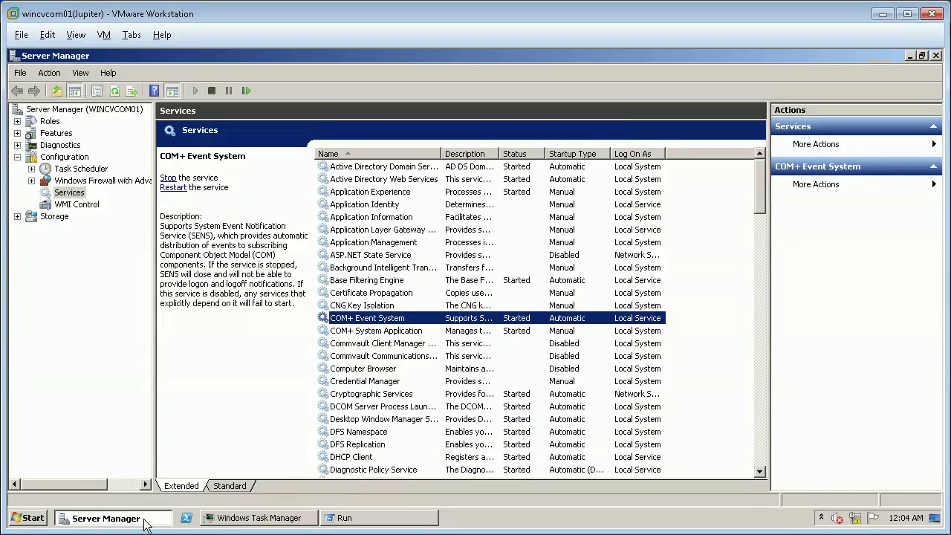
Minimize Server Manager and open Programs and Features by running appwiz.cpl.
{"action": "left_click", "coordinate": [111, 517]}
{"action": "left_click", "coordinate": [32, 522]}
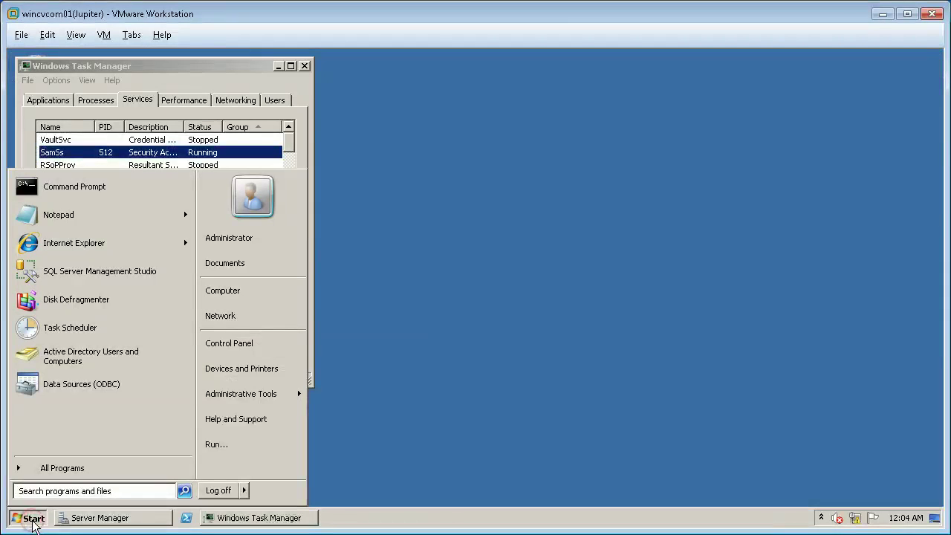
{"action": "left_click", "coordinate": [239, 445]}
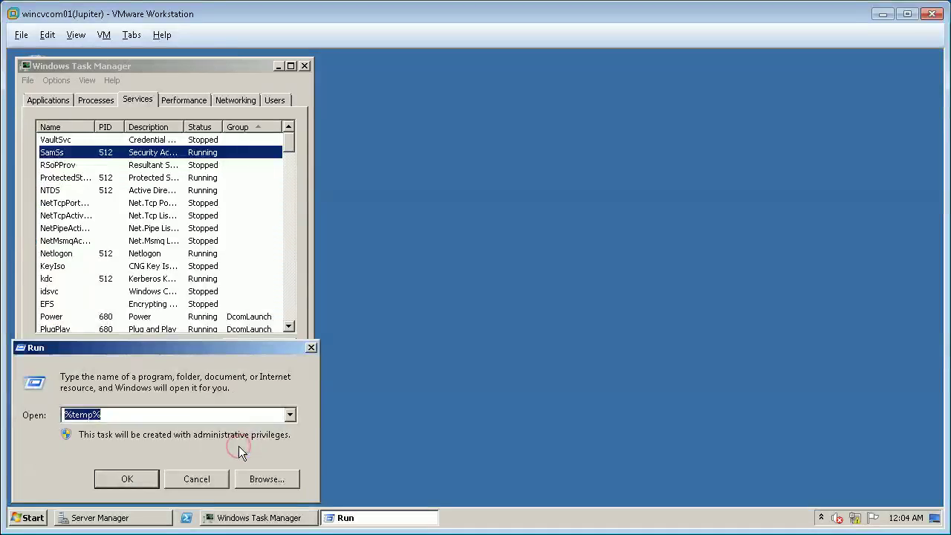
{"action": "type", "text": "appwiz."}
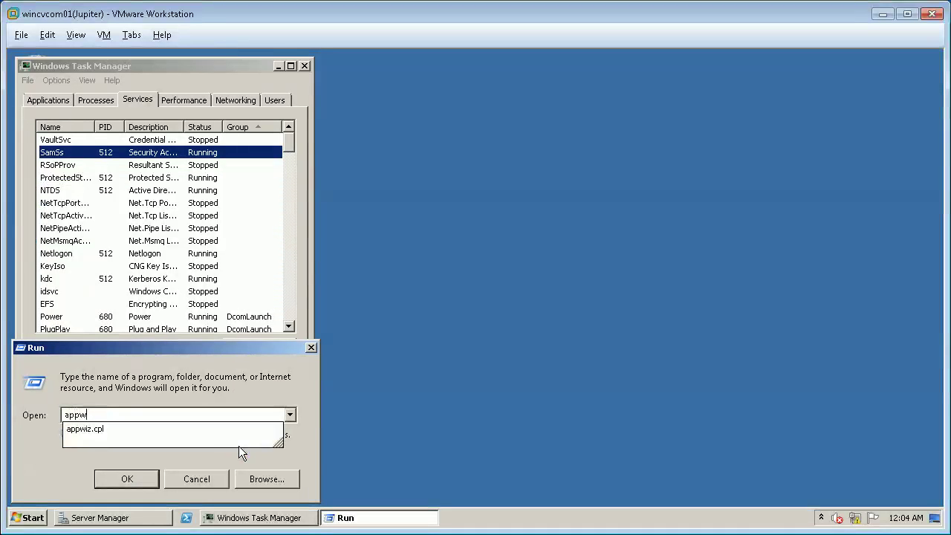
{"action": "type", "text": "cpl"}
{"action": "key", "text": "Return"}
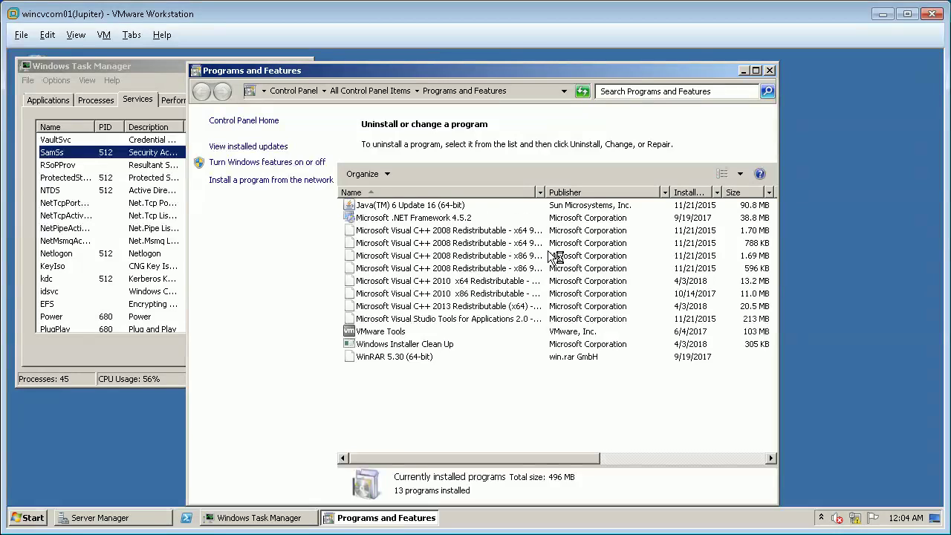
Select Java(TM) 6 Update 16 (64-bit) without uninstalling it, and close Programs and Features, Task Manager and Server Manager.
{"action": "left_click", "coordinate": [403, 206]}
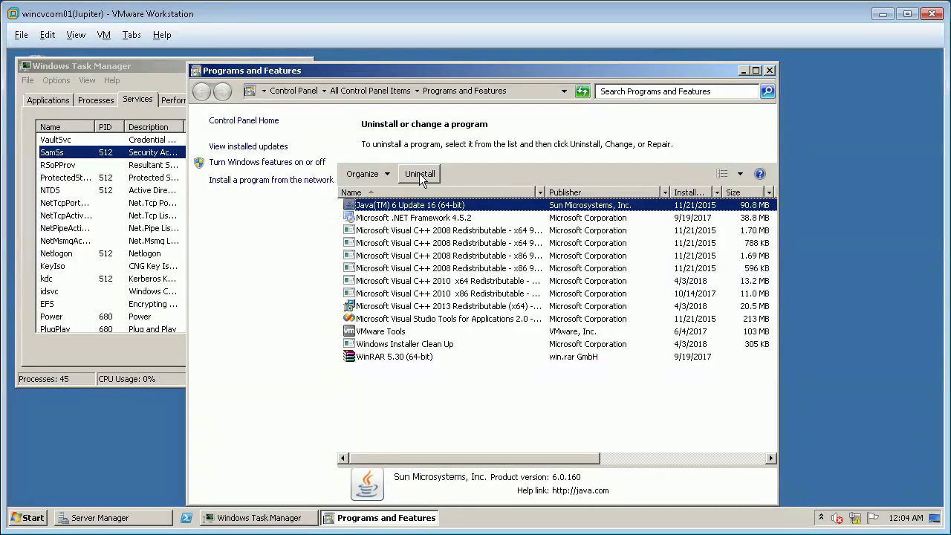
{"action": "left_click", "coordinate": [769, 71]}
{"action": "left_click", "coordinate": [305, 66]}
{"action": "right_click", "coordinate": [95, 523]}
{"action": "left_click", "coordinate": [96, 503]}
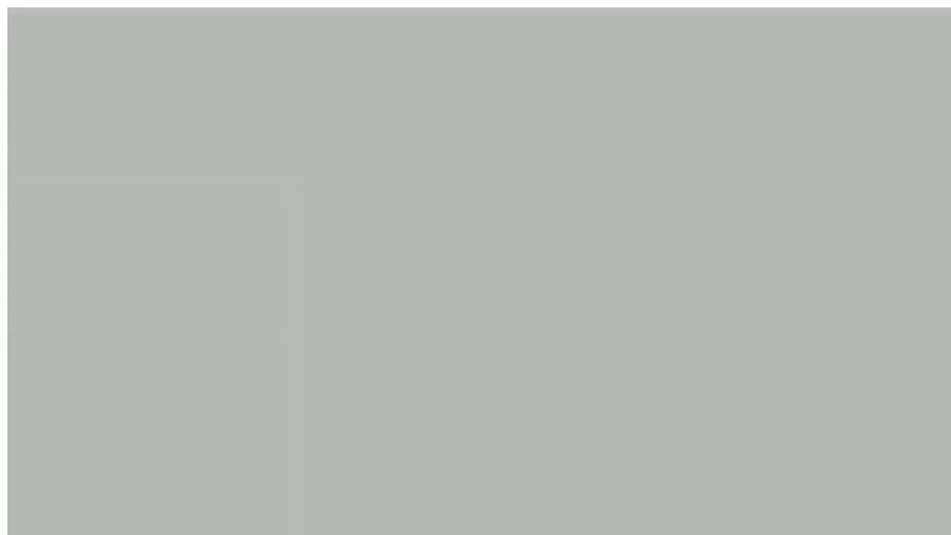